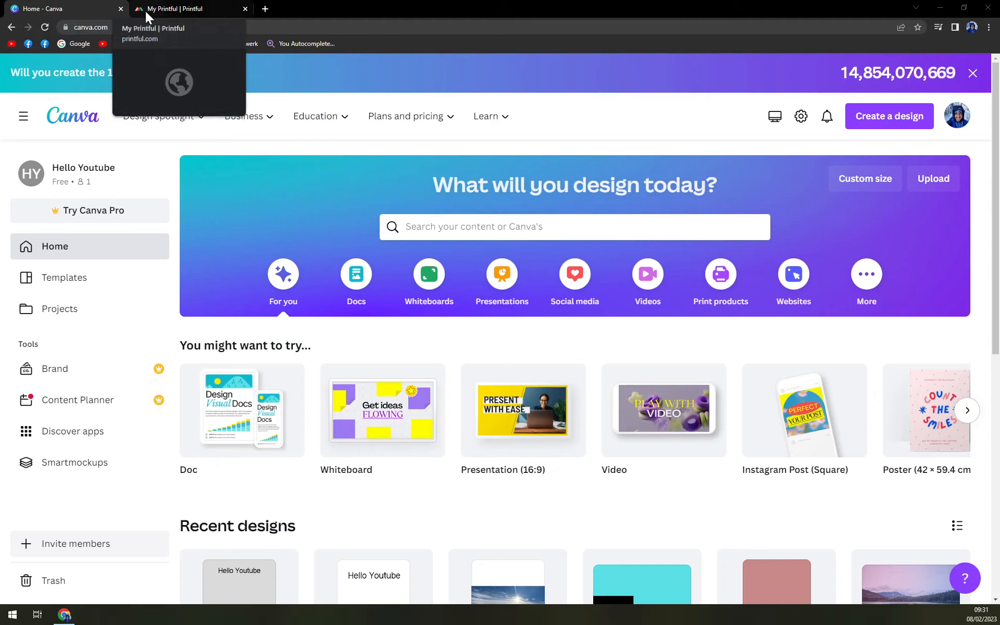
pyautogui.click(145, 11)
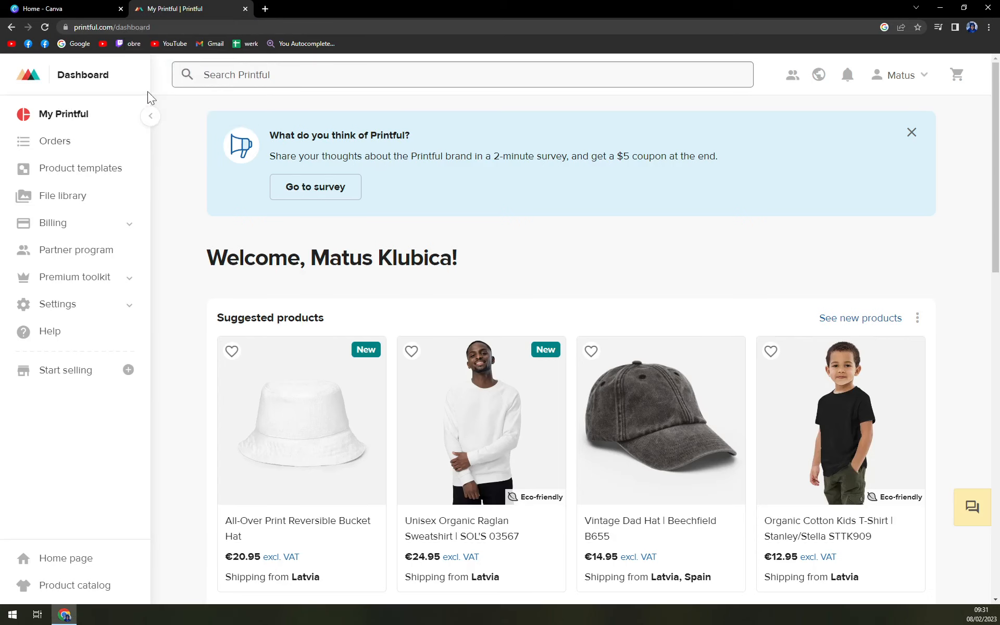
pyautogui.click(79, 7)
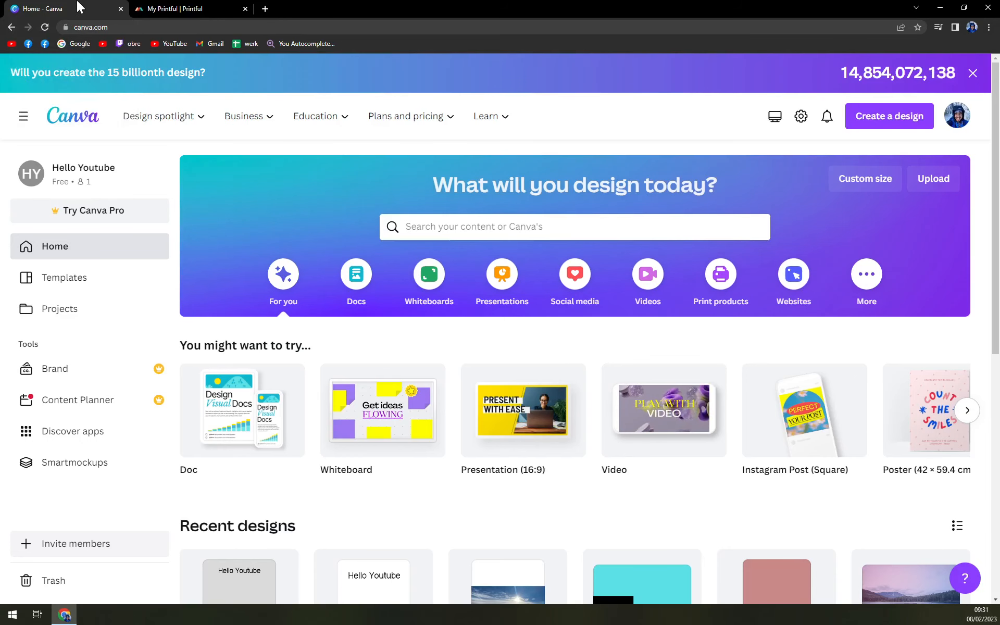
pyautogui.moveTo(161, 137)
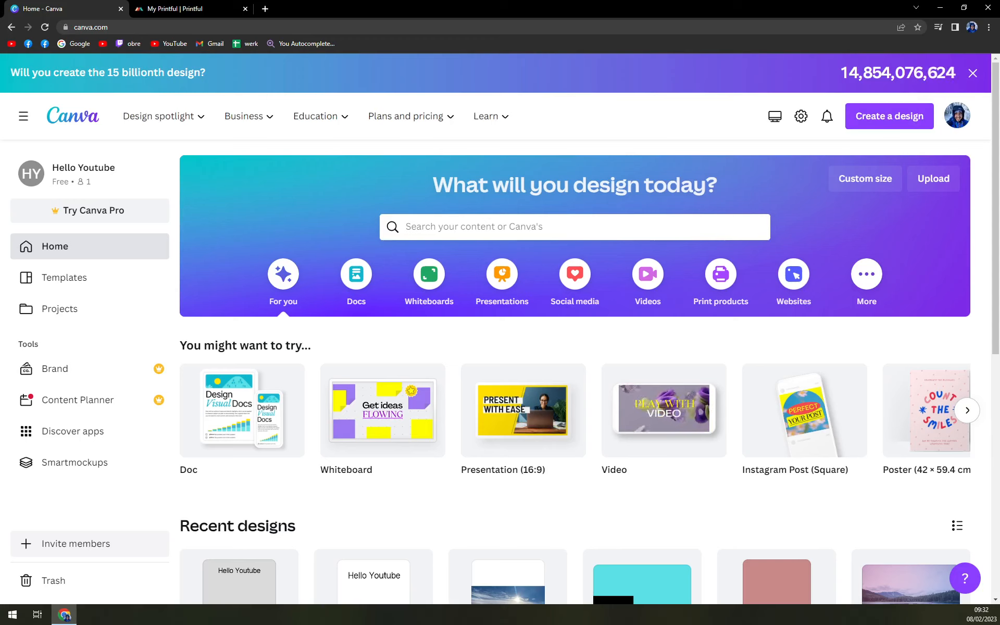
# Set up a custom-size design in centimetres with a width of 25 and a height of 25.
pyautogui.click(858, 193)
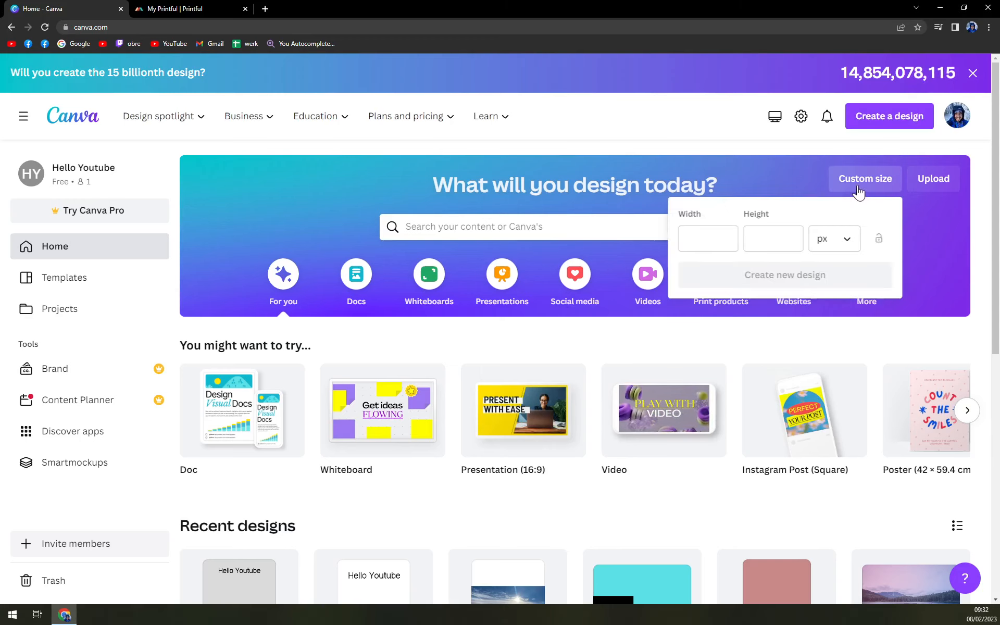
pyautogui.moveTo(260, 130)
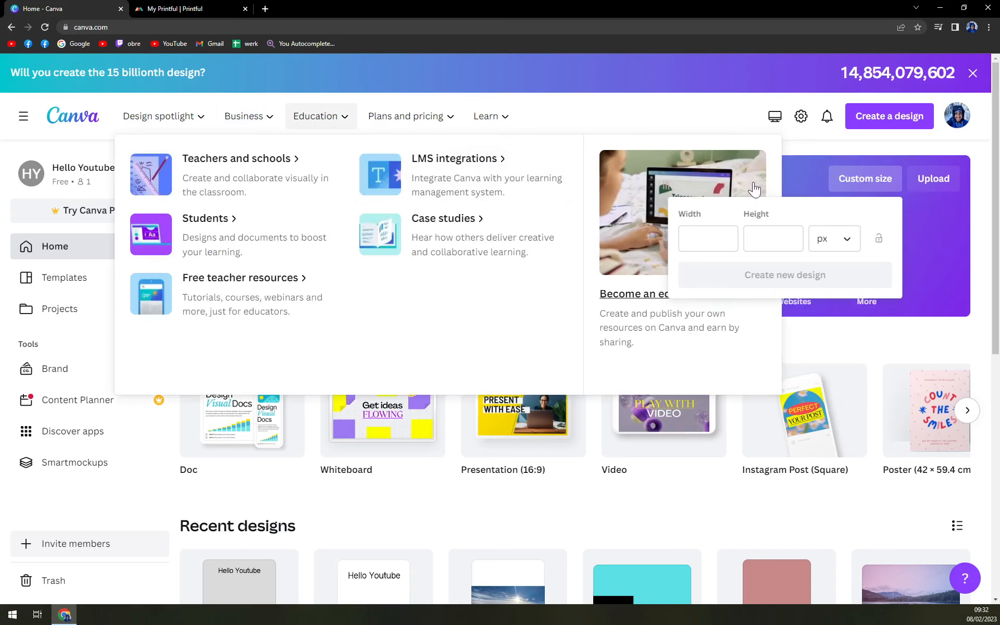
pyautogui.click(841, 247)
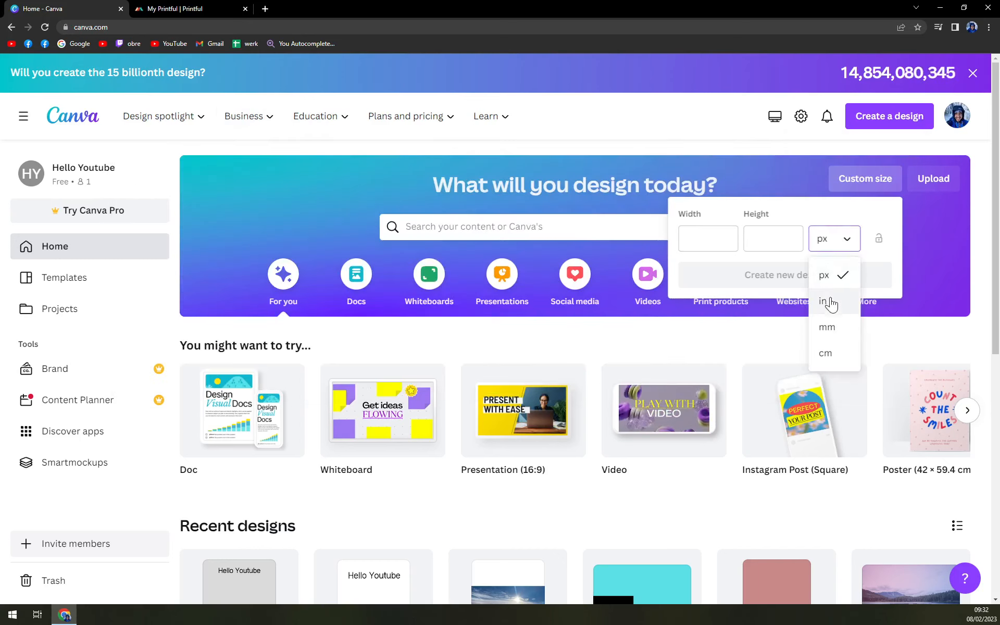
pyautogui.click(832, 355)
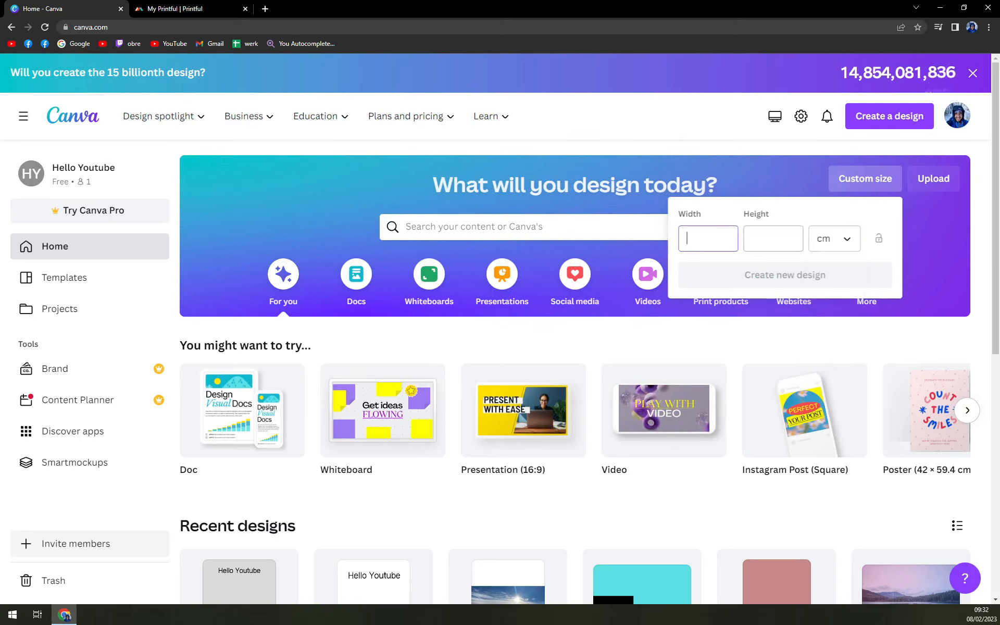
pyautogui.press('Tab')
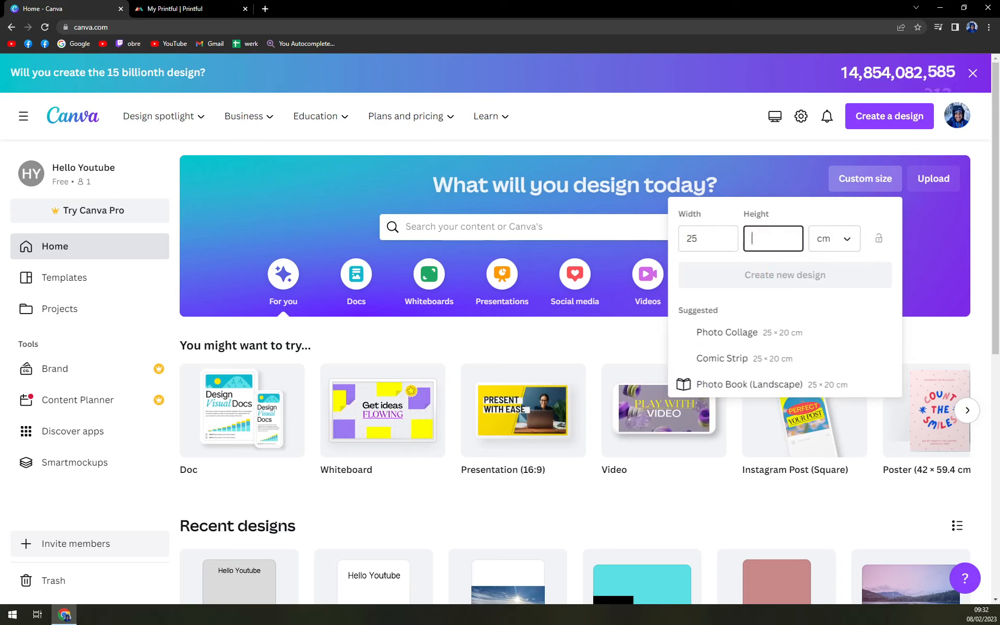
pyautogui.write('25')
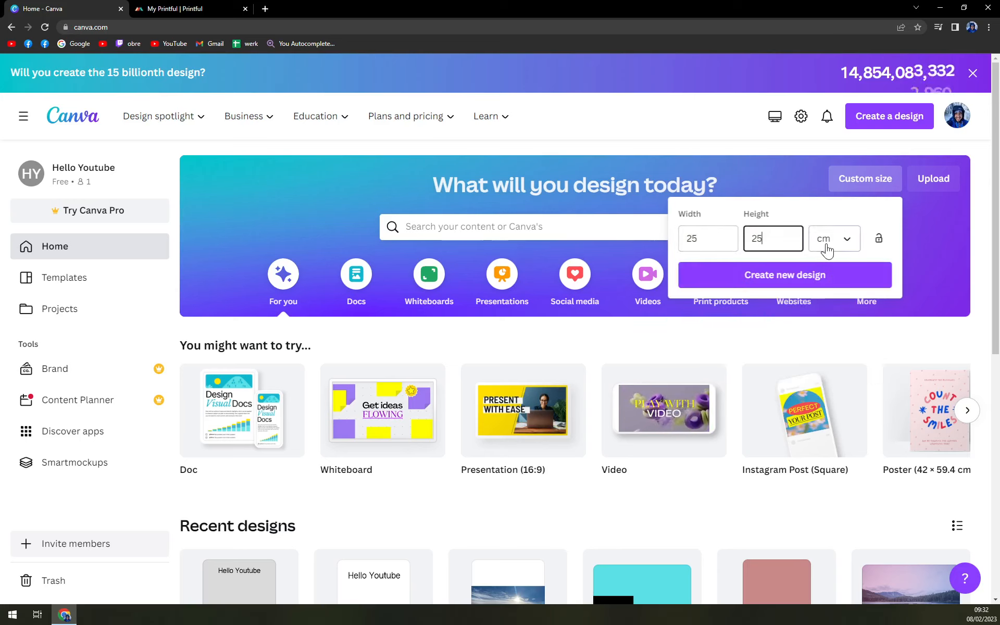
pyautogui.click(826, 248)
pyautogui.click(826, 302)
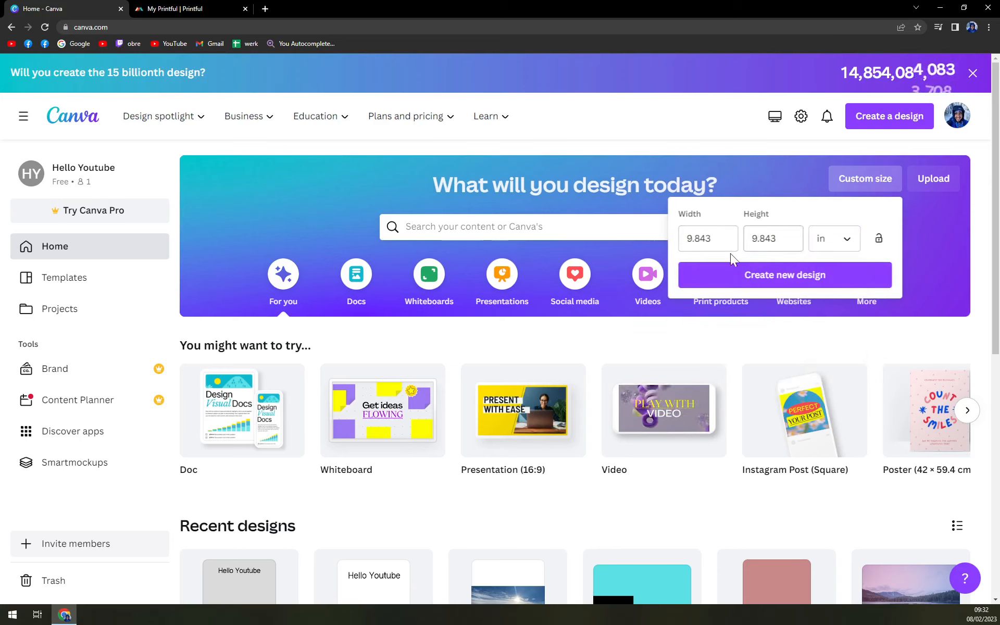
pyautogui.click(830, 250)
pyautogui.click(828, 353)
# Create the custom-size design and search the elements library for "Skiing".
pyautogui.click(805, 284)
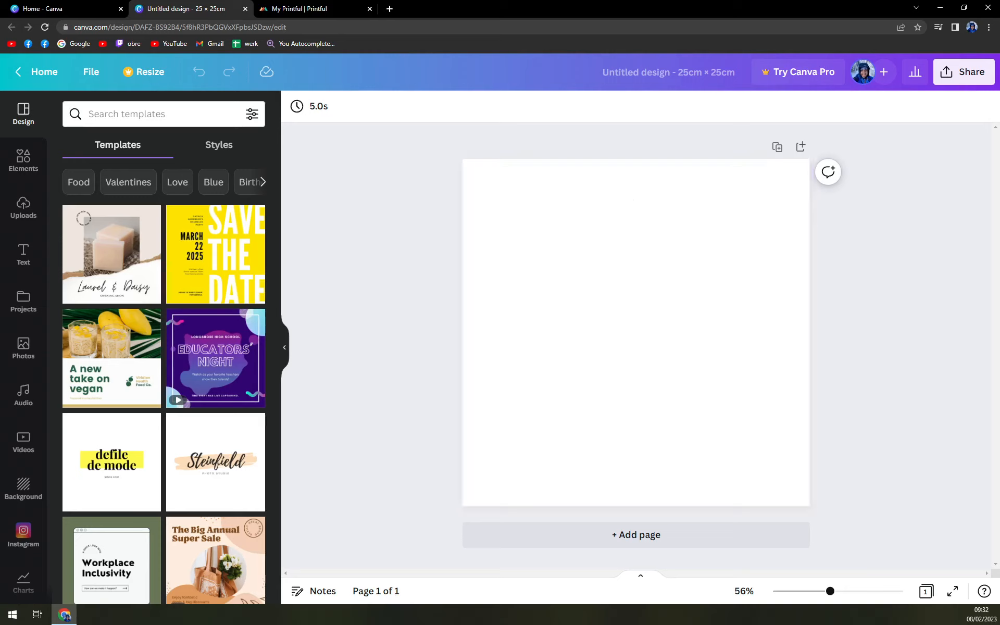
pyautogui.click(22, 158)
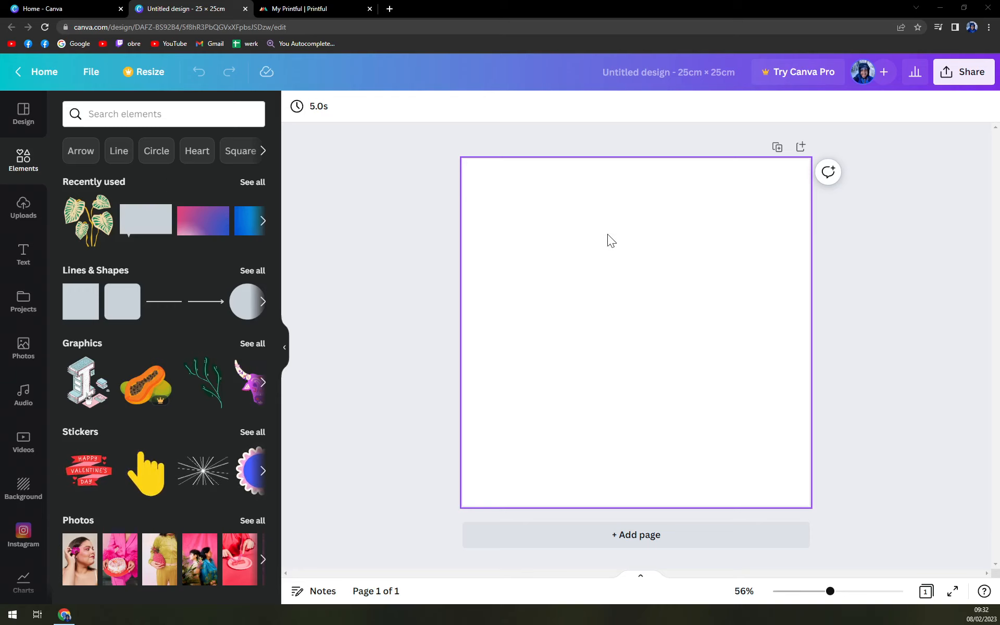
pyautogui.click(123, 115)
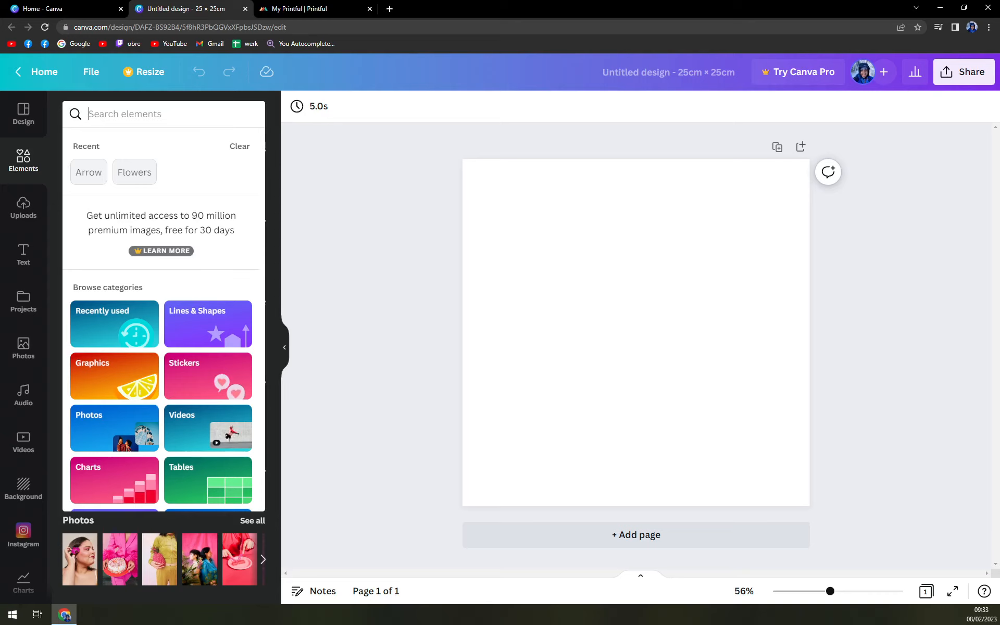
pyautogui.write('Ski')
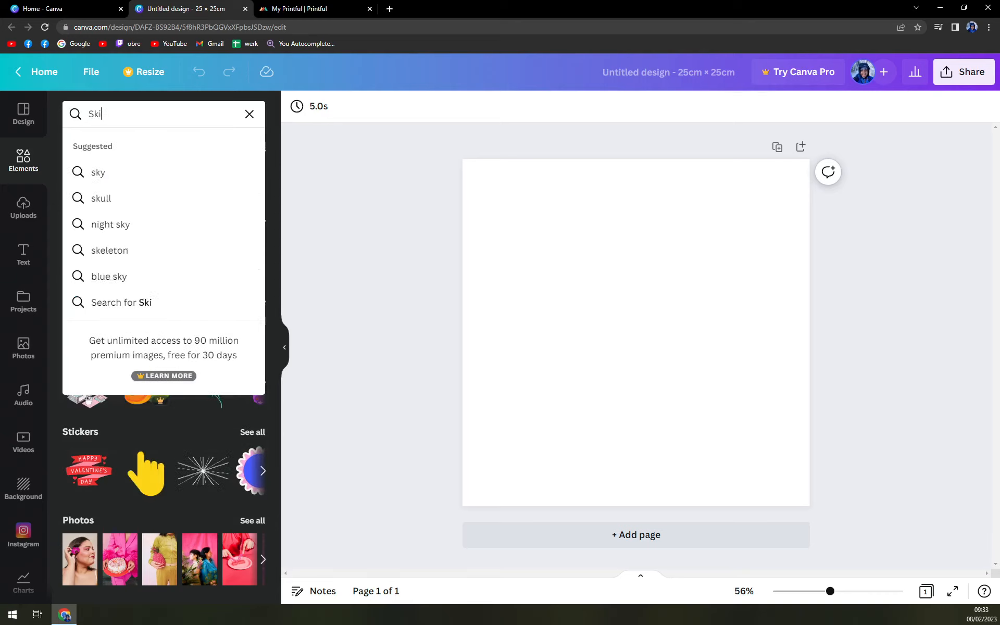
pyautogui.write('in')
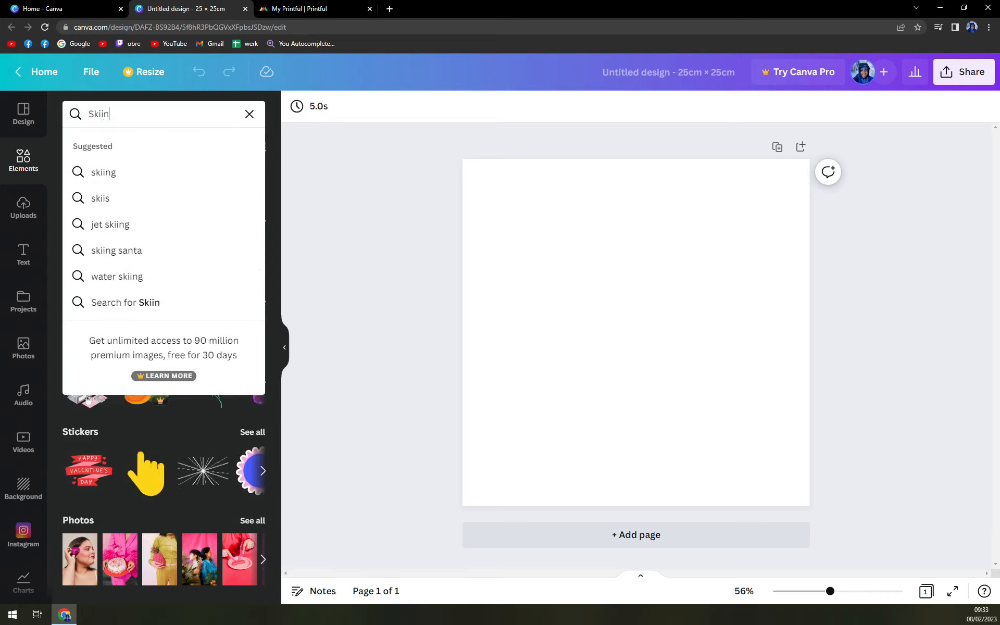
pyautogui.write('g')
pyautogui.press('Return')
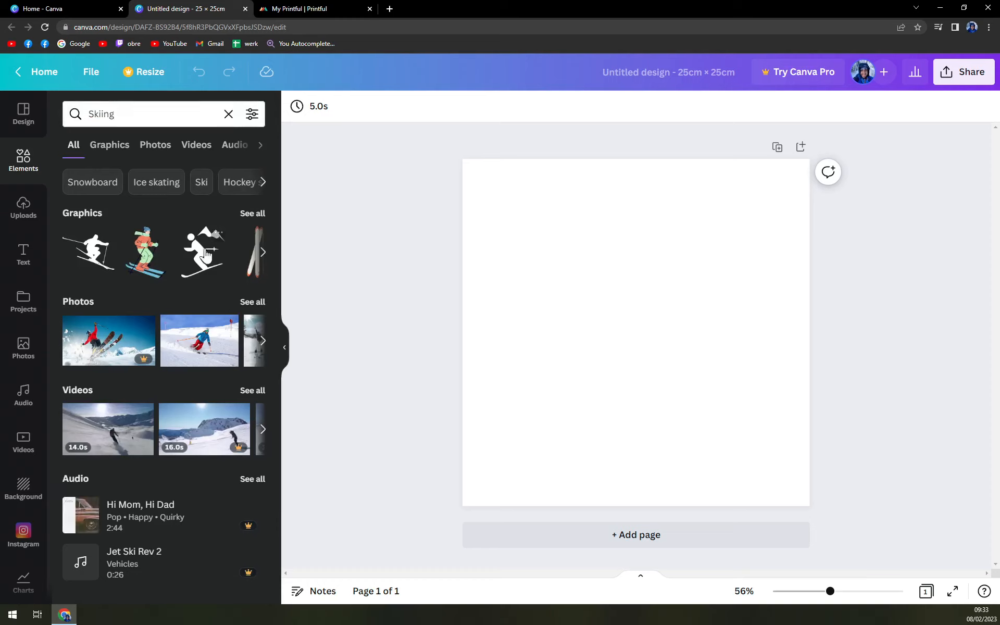
# Browse the result categories and narrow the Skiing results to graphics only.
pyautogui.click(165, 150)
pyautogui.click(223, 148)
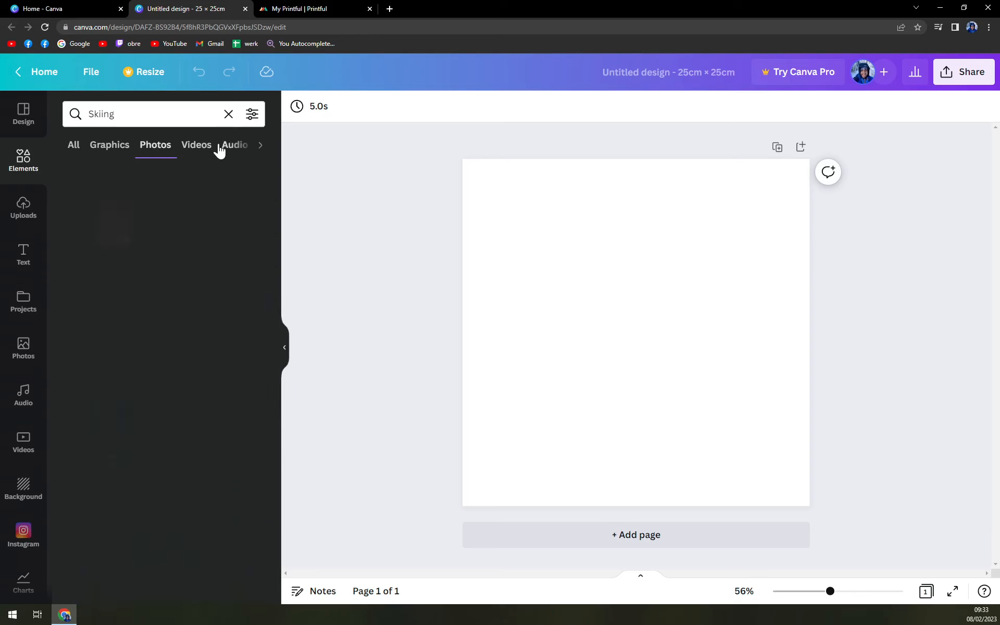
pyautogui.click(223, 149)
pyautogui.click(240, 148)
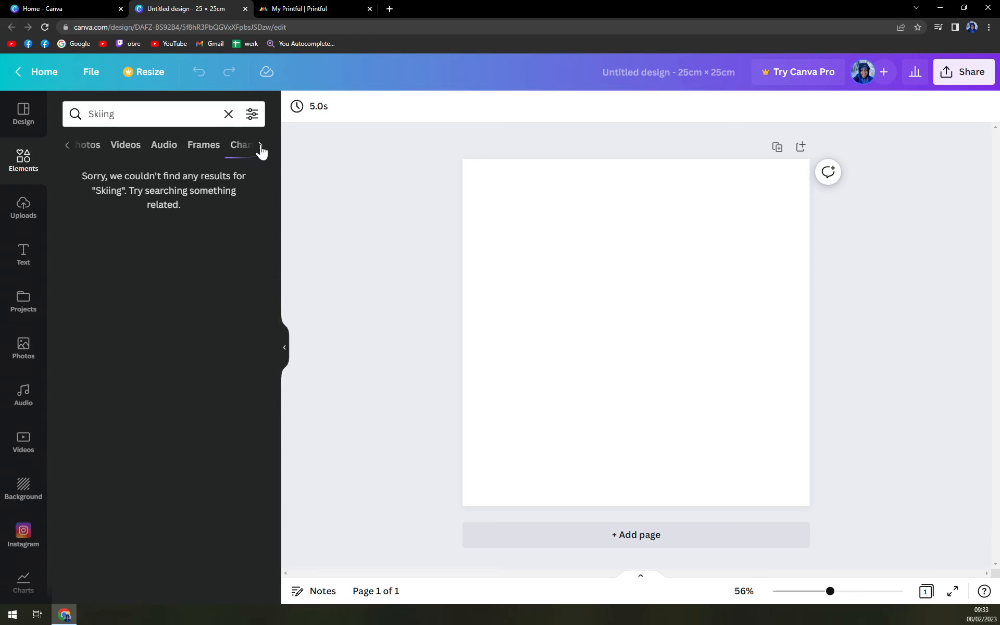
pyautogui.click(102, 141)
pyautogui.click(104, 146)
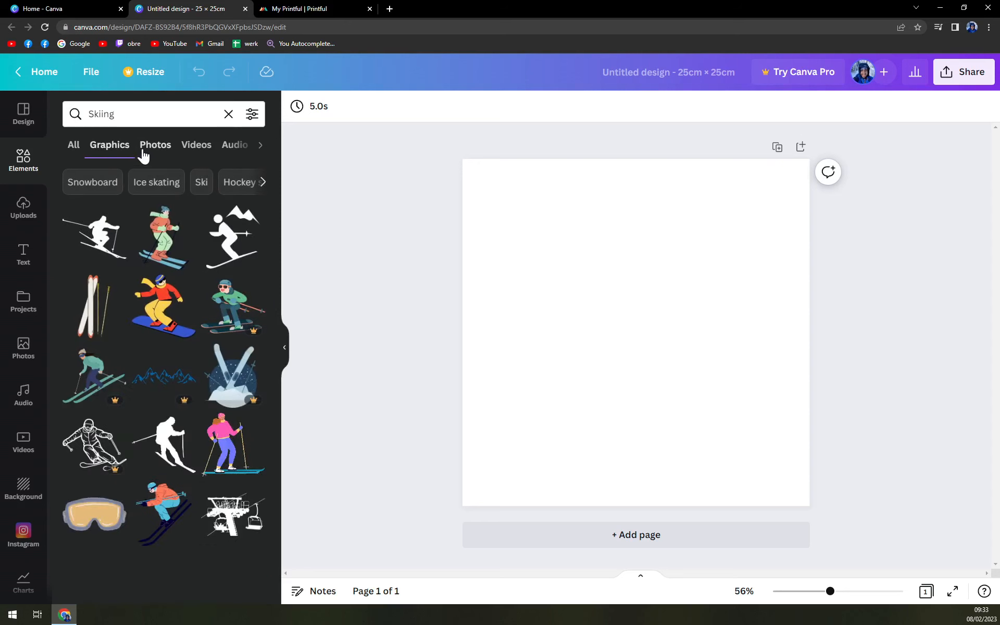
# Add the graphic of pink skis with poles, shrink it and place it in the page's upper-left corner.
pyautogui.scroll(-1, 104, 344)
pyautogui.scroll(1, 156, 386)
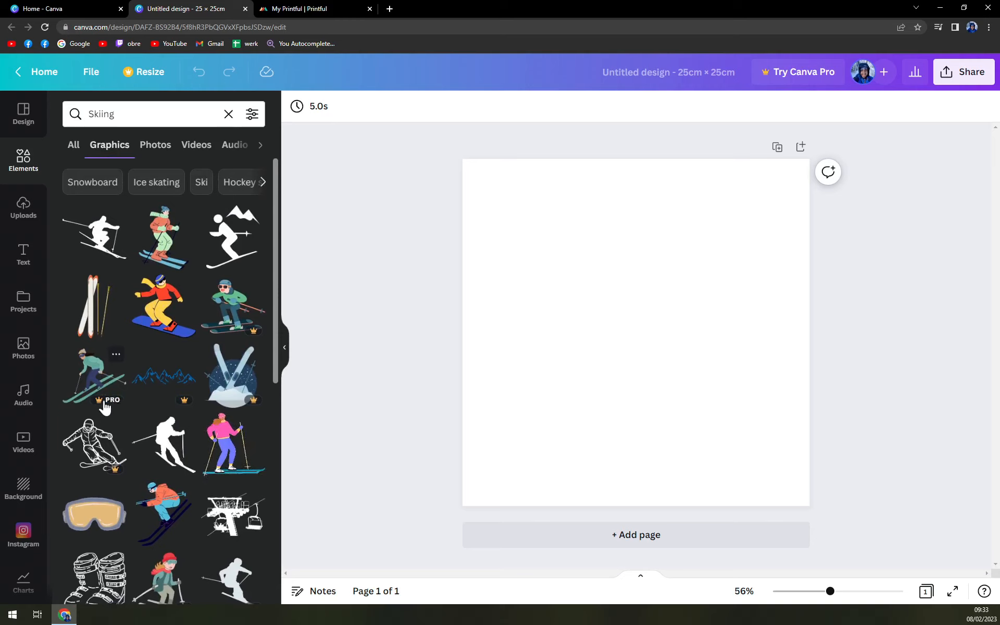
pyautogui.scroll(-6, 115, 406)
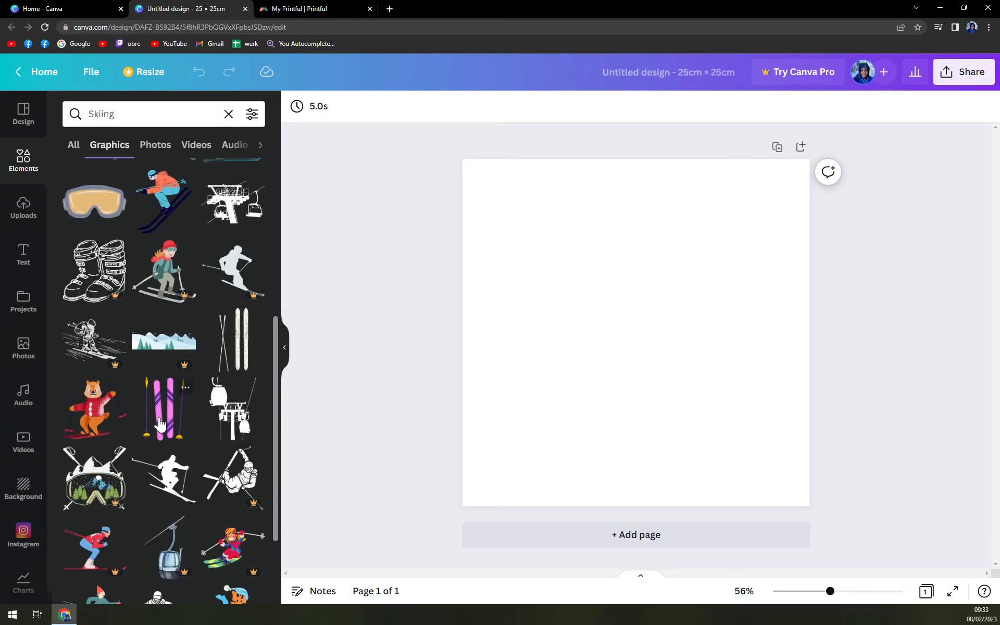
pyautogui.click(160, 425)
pyautogui.moveTo(645, 337); pyautogui.dragTo(530, 245)
pyautogui.moveTo(557, 302); pyautogui.dragTo(526, 255)
# Add the tumbling skier graphic with orange skis, shrink it and place it beside the pink skis at the page's upper middle.
pyautogui.scroll(-4, 224, 358)
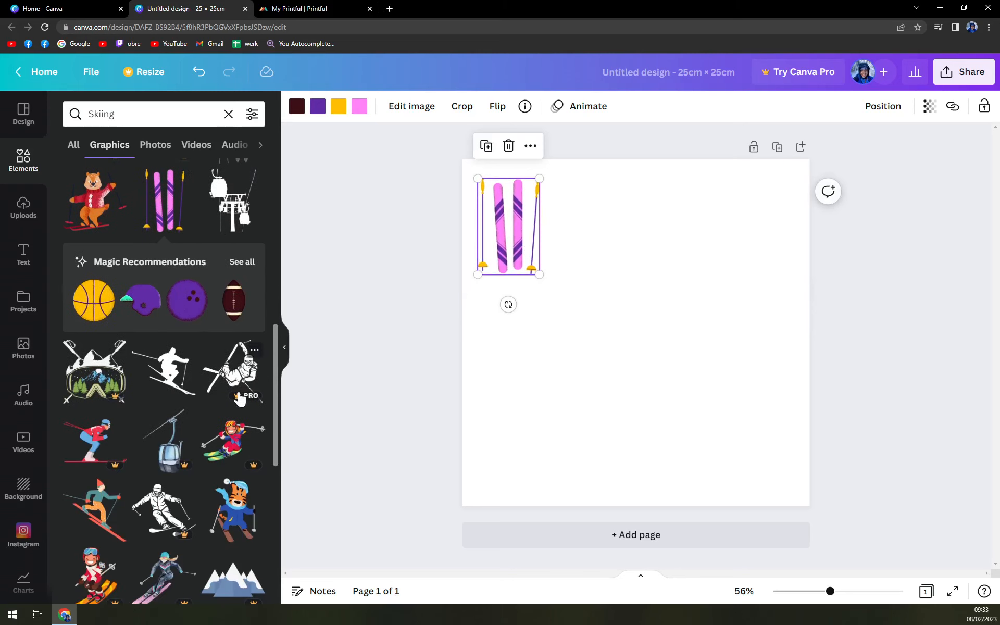
pyautogui.scroll(-1, 224, 399)
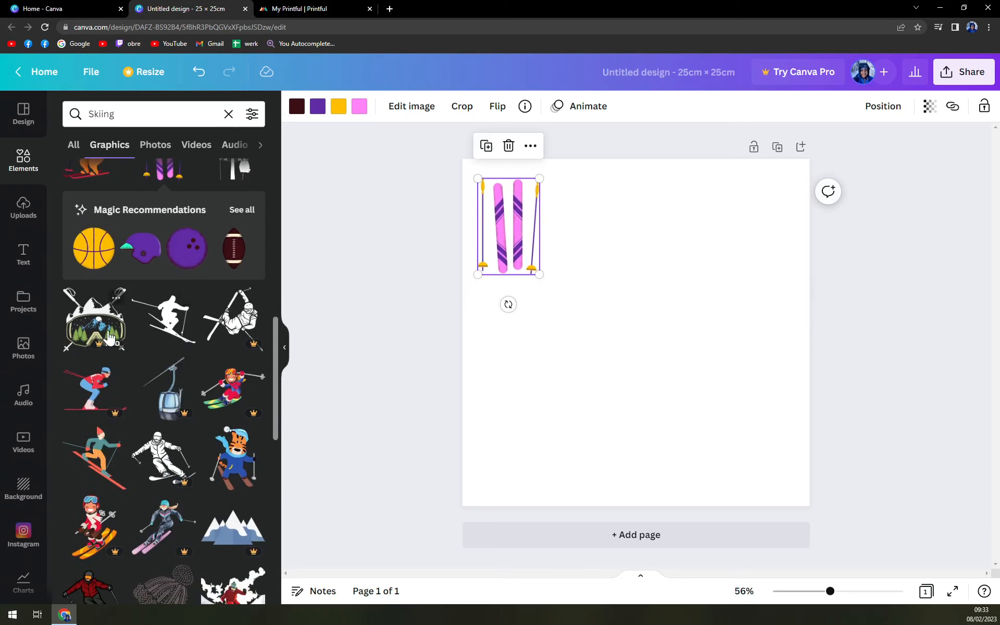
pyautogui.scroll(-8, 68, 384)
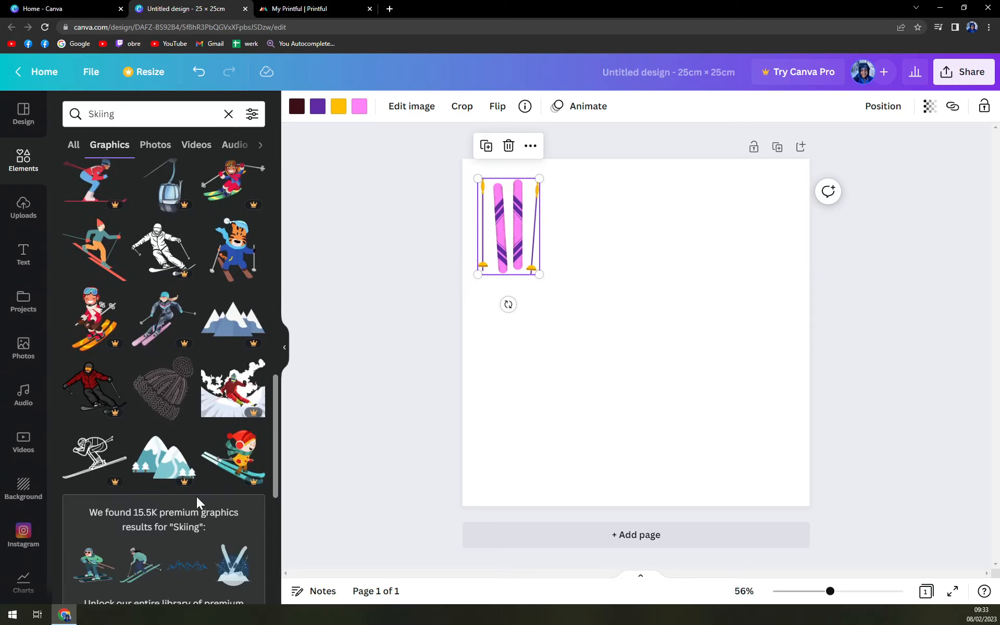
pyautogui.scroll(-2, 204, 440)
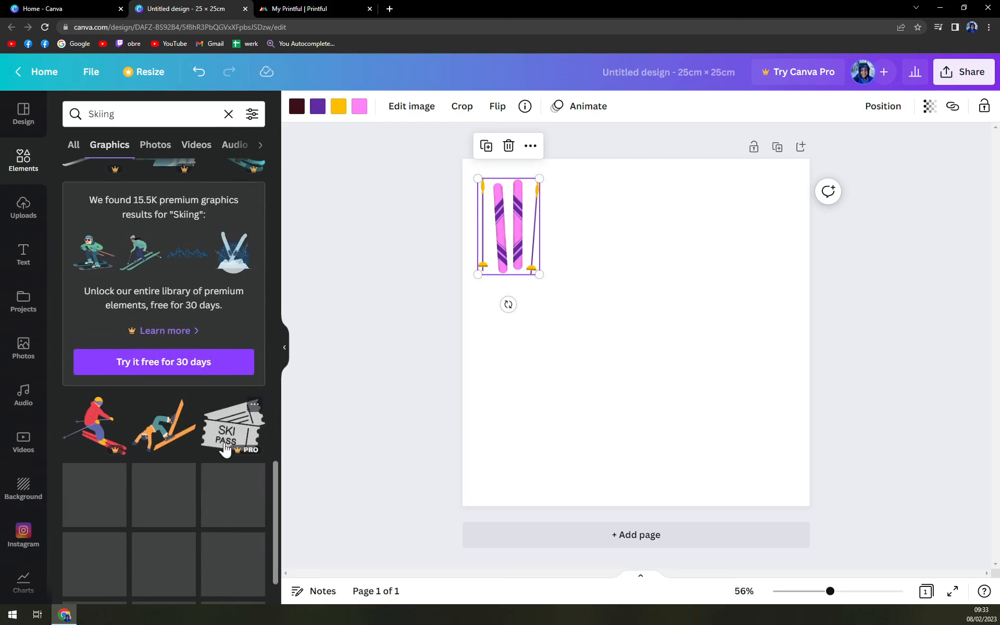
pyautogui.click(175, 446)
pyautogui.moveTo(655, 324); pyautogui.dragTo(648, 217)
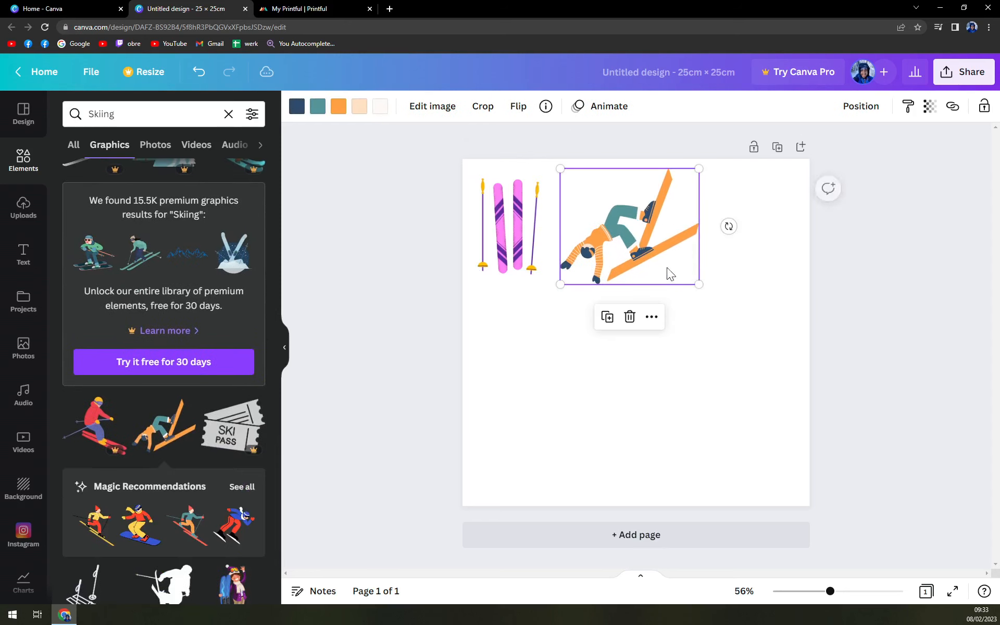
pyautogui.moveTo(699, 285)
pyautogui.mouseDown()
pyautogui.moveTo(648, 242)
pyautogui.moveTo(646, 254)
pyautogui.moveTo(692, 281)
pyautogui.mouseUp()
pyautogui.moveTo(646, 246)
pyautogui.mouseDown()
pyautogui.moveTo(625, 230)
pyautogui.moveTo(635, 230)
pyautogui.mouseUp()
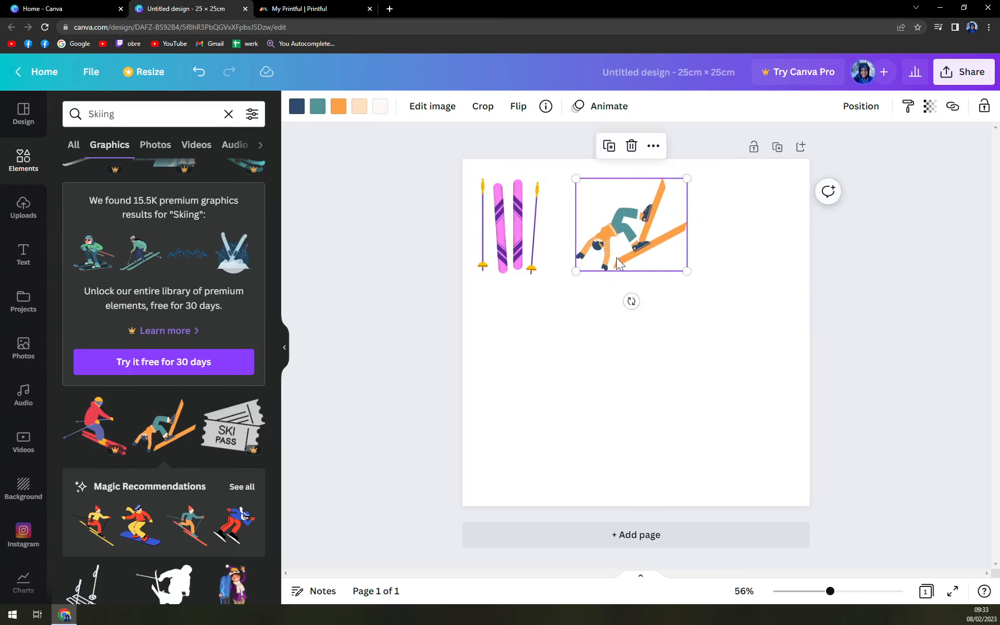
# Add the skier graphic with the blue scarf and purple skis, reduce it and align it below the pink skis.
pyautogui.scroll(-3, 207, 467)
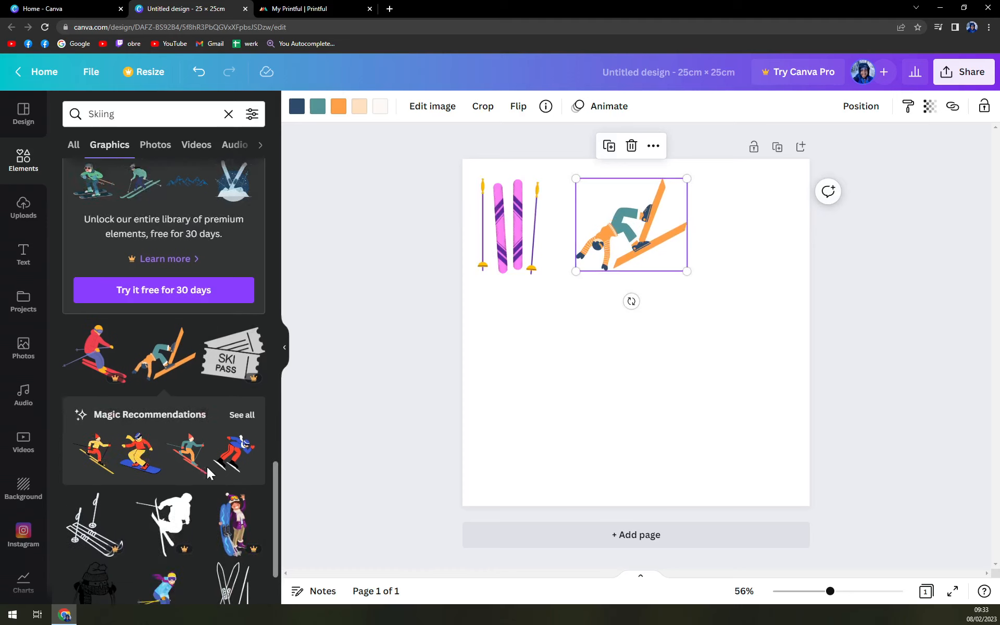
pyautogui.scroll(-4, 202, 426)
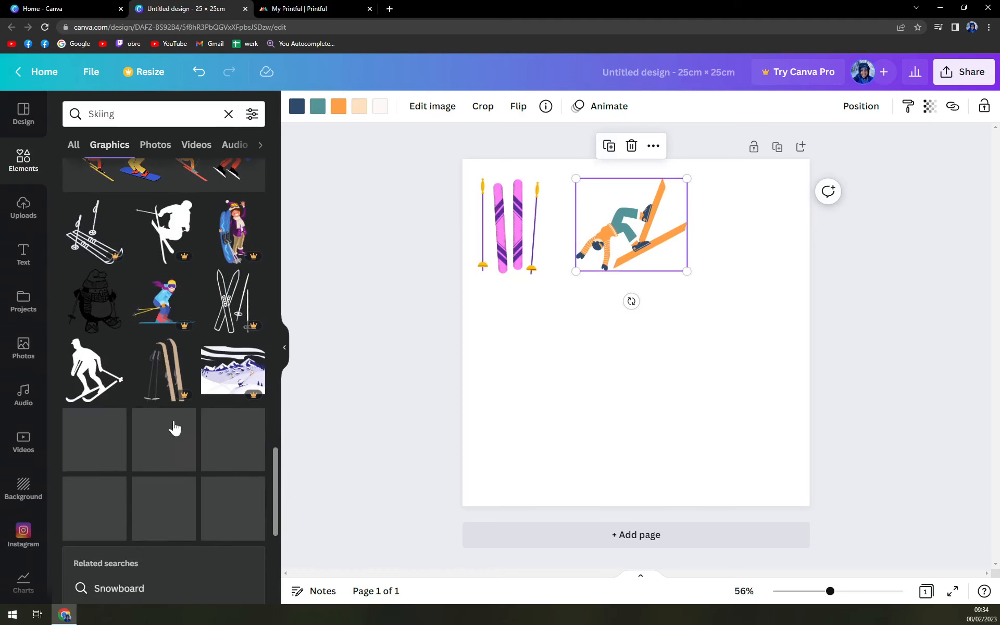
pyautogui.click(154, 458)
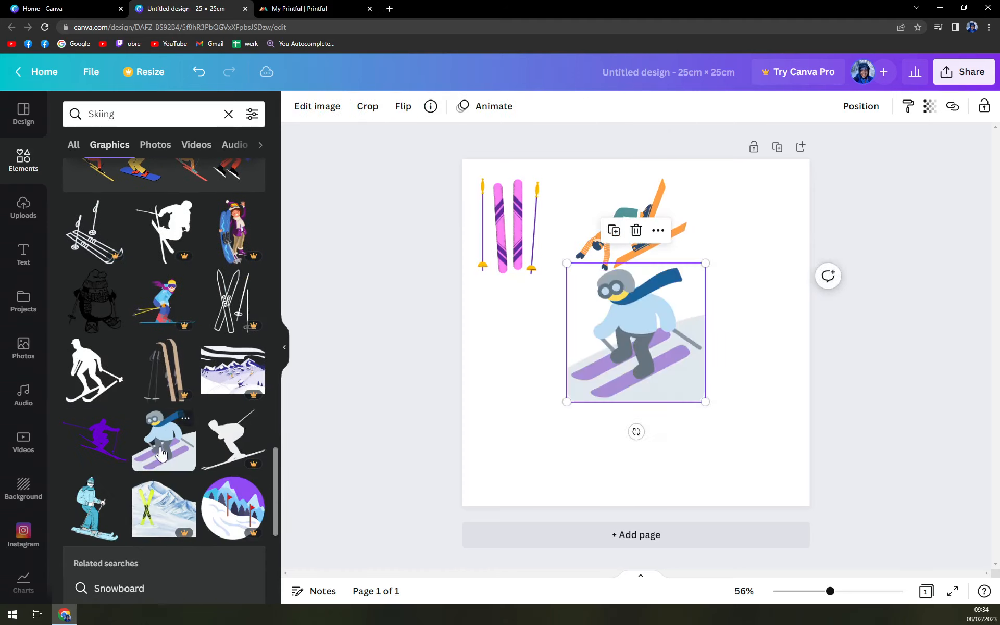
pyautogui.moveTo(650, 340); pyautogui.dragTo(573, 362)
pyautogui.moveTo(632, 416); pyautogui.dragTo(591, 383)
pyautogui.moveTo(561, 338); pyautogui.dragTo(545, 348)
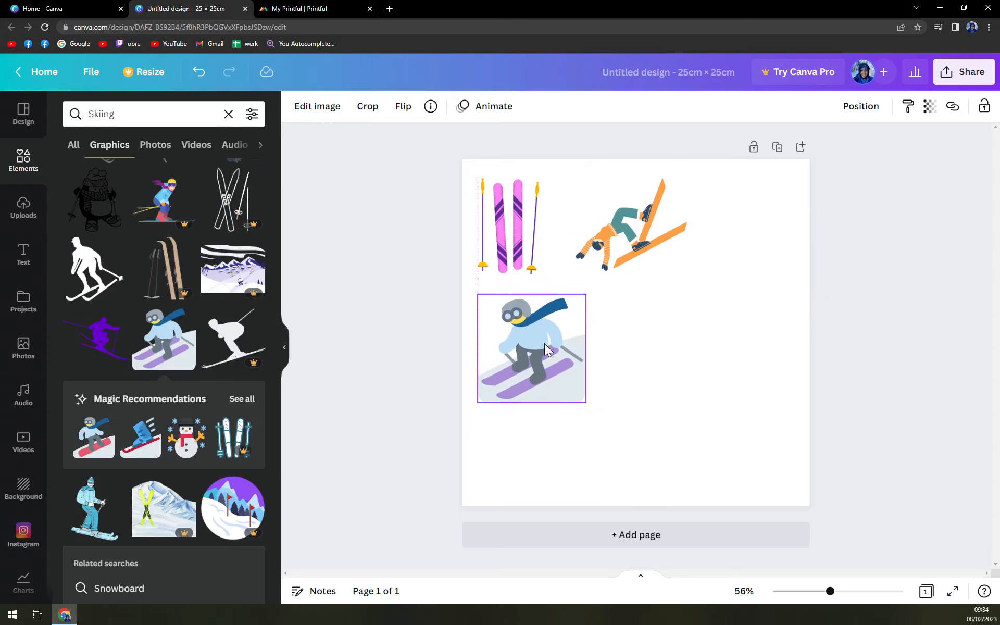
# Add the red-and-blue skier graphic on blue skis, shrink it and place it in the page's upper-right corner.
pyautogui.scroll(-6, 155, 346)
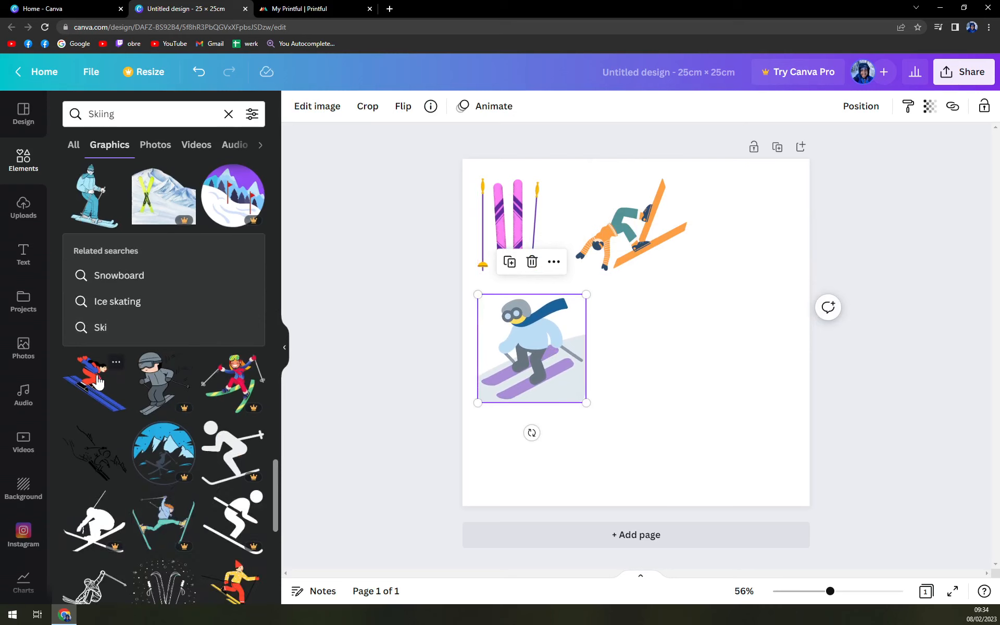
pyautogui.click(90, 382)
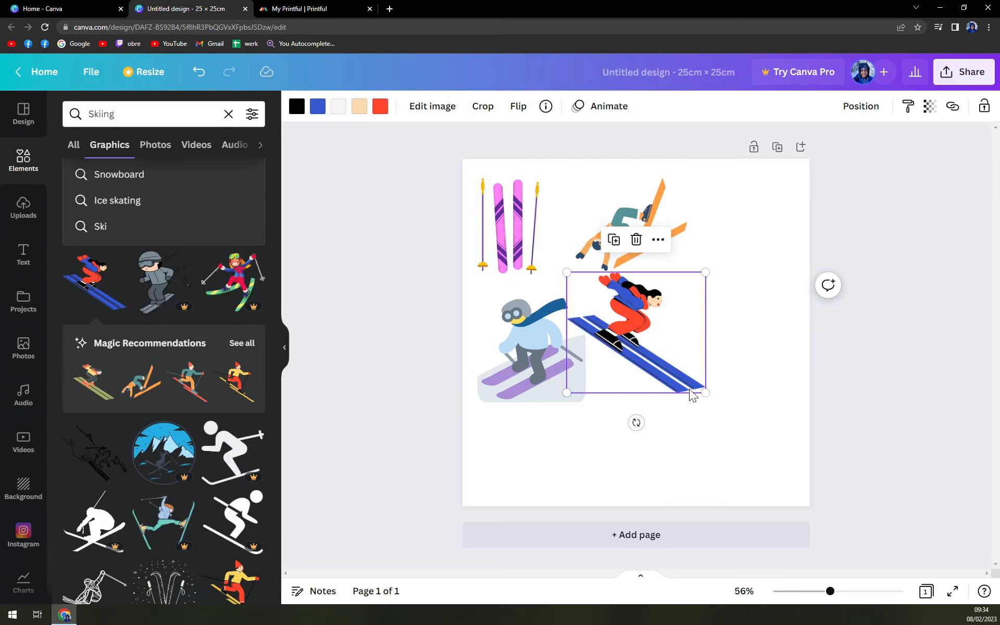
pyautogui.moveTo(706, 389); pyautogui.dragTo(797, 254)
pyautogui.moveTo(755, 212)
pyautogui.mouseDown()
pyautogui.moveTo(762, 228)
pyautogui.moveTo(758, 220)
pyautogui.mouseUp()
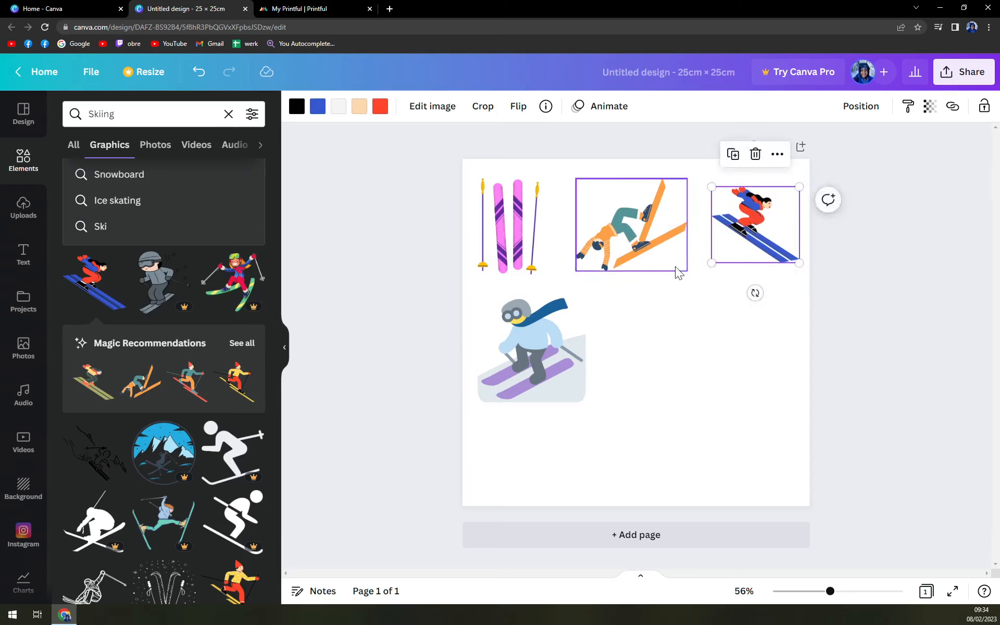
# Add the graphic of the snowboarder in a red jacket and yellow trousers, shrink it and place it beside the blue-scarf skier.
pyautogui.scroll(-8, 158, 333)
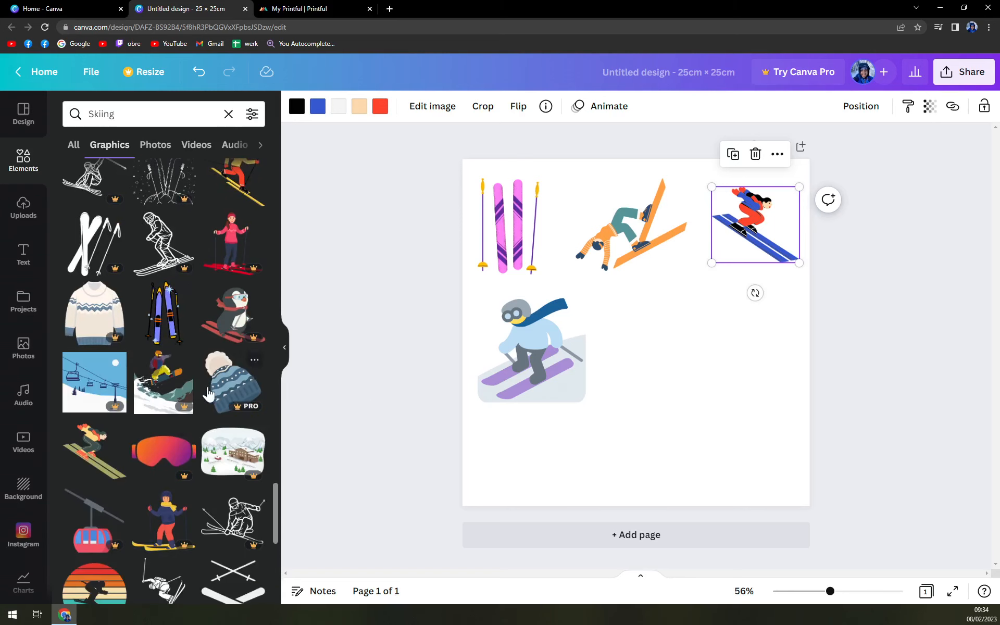
pyautogui.scroll(-3, 207, 411)
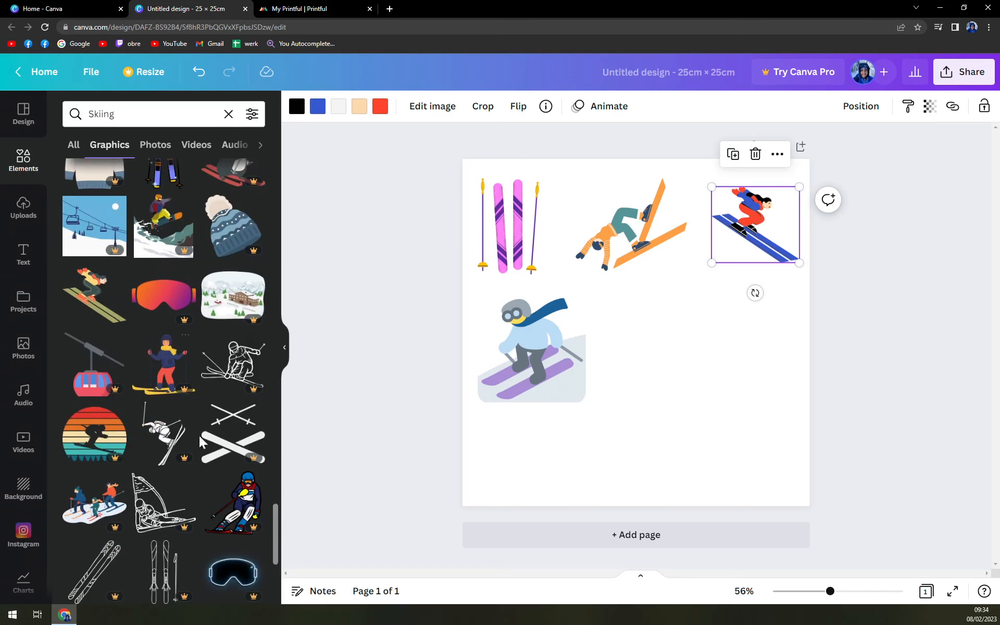
pyautogui.scroll(-5, 202, 447)
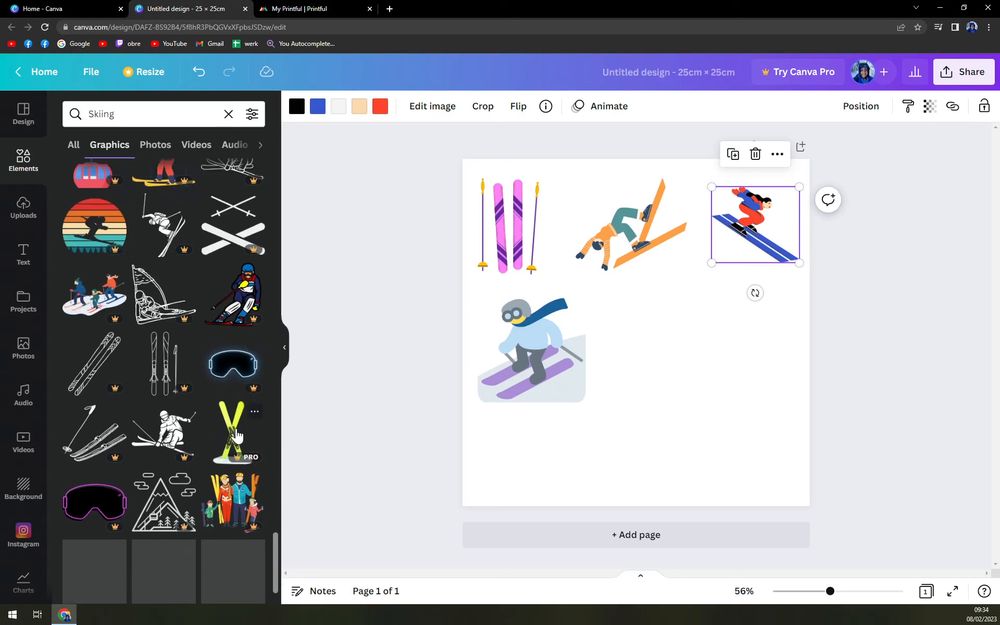
pyautogui.scroll(-10, 232, 440)
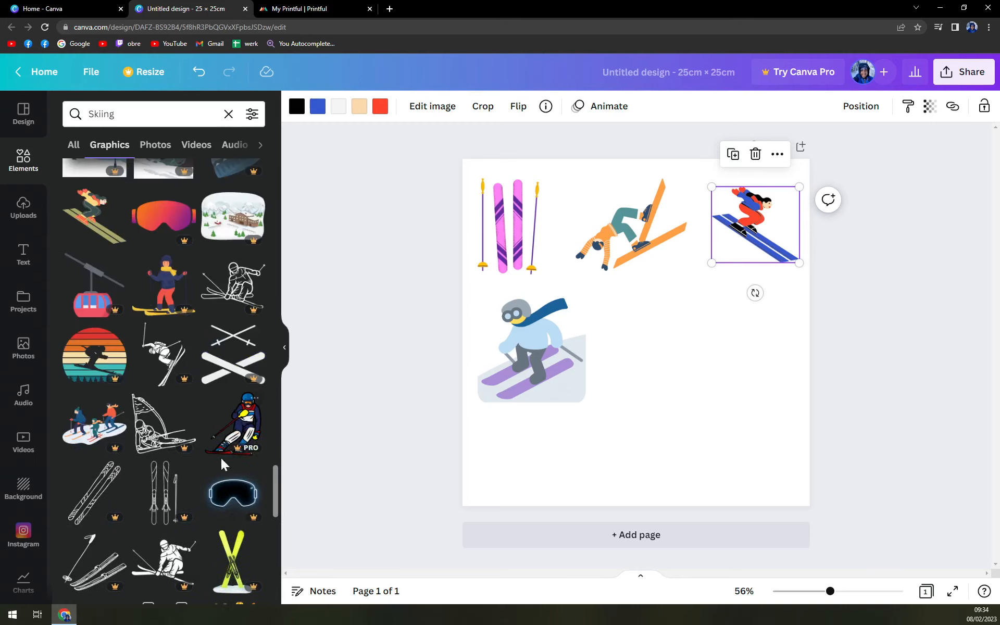
pyautogui.scroll(20, 203, 492)
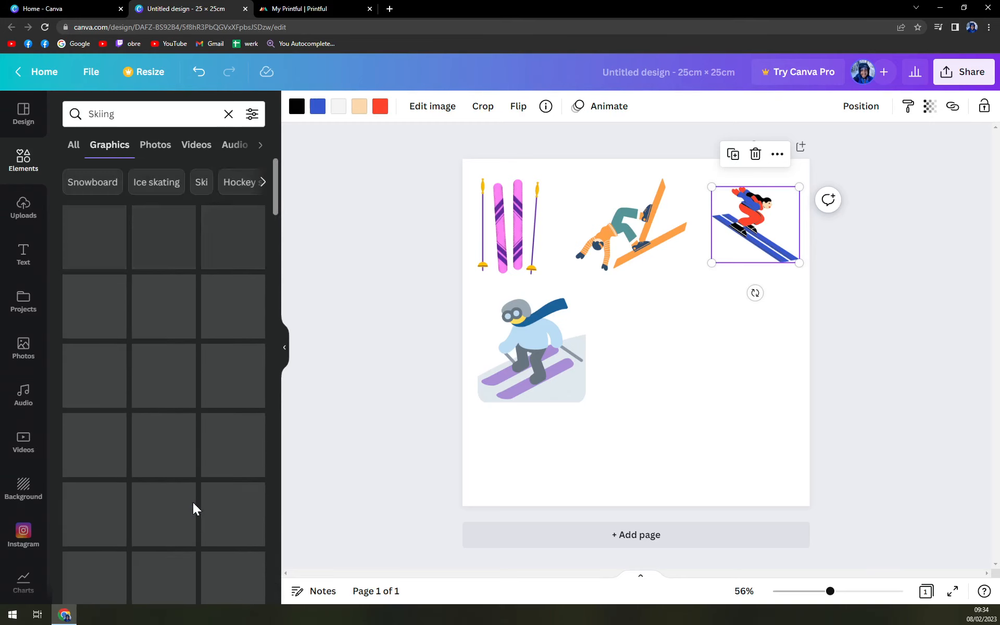
pyautogui.scroll(-1, 199, 241)
pyautogui.click(163, 255)
pyautogui.moveTo(661, 344); pyautogui.dragTo(690, 370)
pyautogui.moveTo(739, 417); pyautogui.dragTo(705, 381)
pyautogui.moveTo(652, 326)
pyautogui.mouseDown()
pyautogui.moveTo(672, 348)
pyautogui.moveTo(660, 343)
pyautogui.mouseUp()
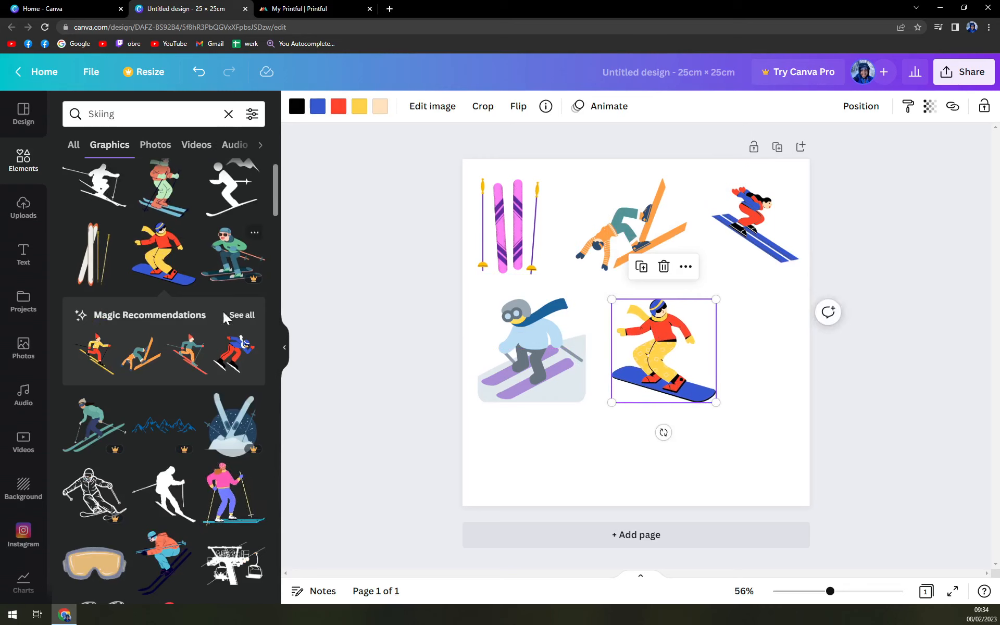
# Add the downhill skier silhouette, shrink it and place it in the page's lower-left corner below the blue-scarf skier.
pyautogui.scroll(1, 205, 367)
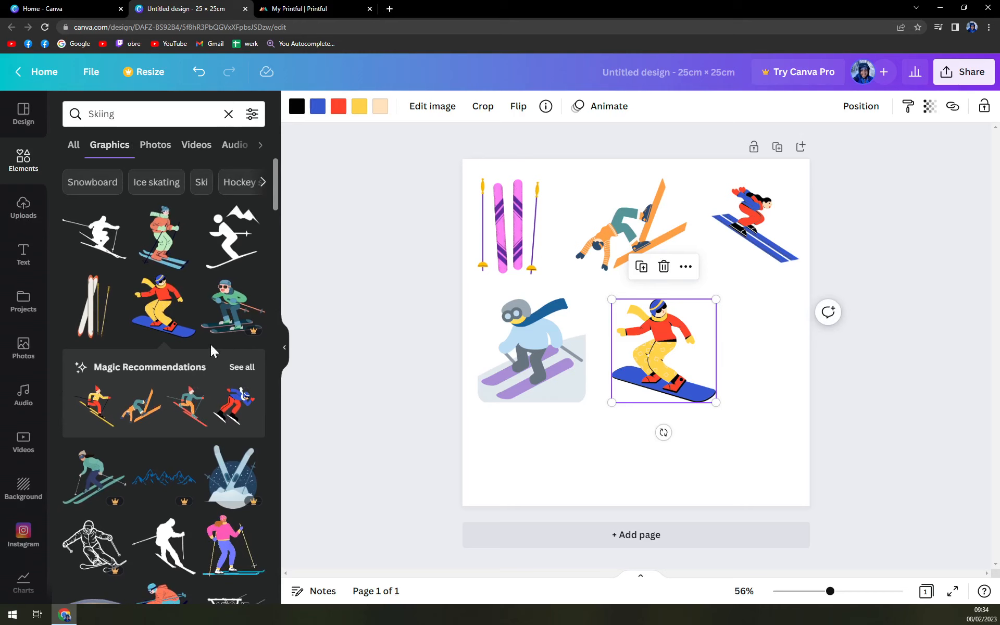
pyautogui.click(239, 245)
pyautogui.moveTo(646, 355); pyautogui.dragTo(556, 451)
pyautogui.moveTo(610, 506); pyautogui.dragTo(591, 494)
pyautogui.moveTo(547, 452); pyautogui.dragTo(548, 456)
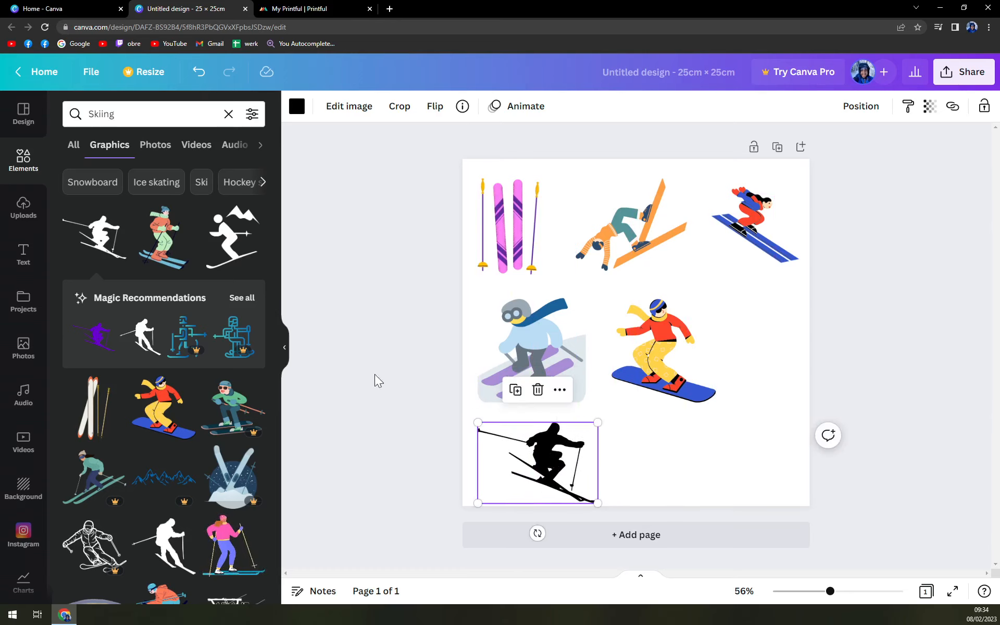
# Add the chairlift silhouette, shrink it into the page's lower-right corner, and shift the snowboarder right so it sits above it.
pyautogui.scroll(-1, 151, 417)
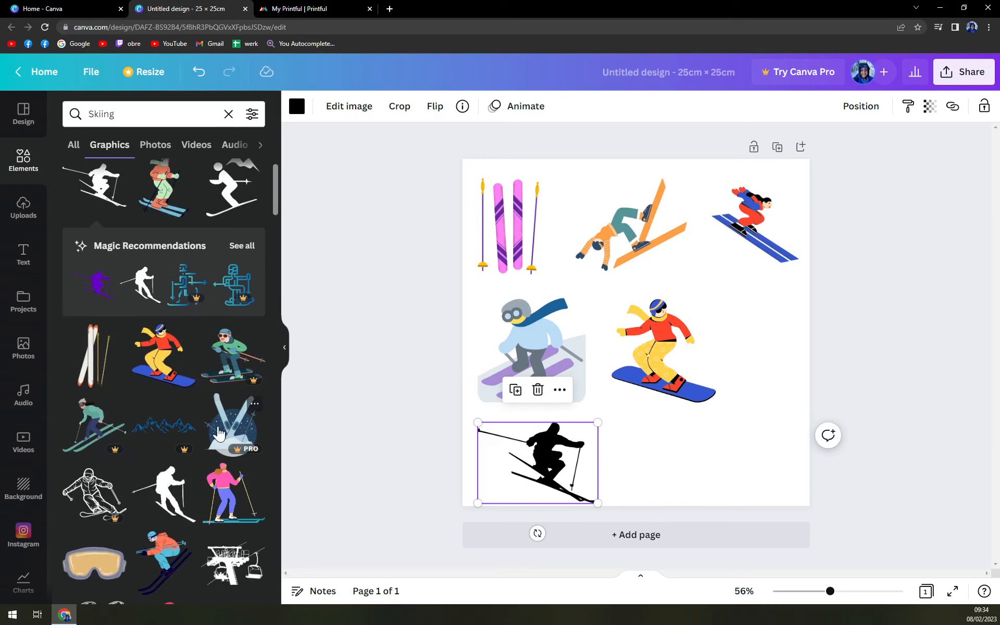
pyautogui.scroll(-1, 174, 496)
pyautogui.scroll(-1, 174, 495)
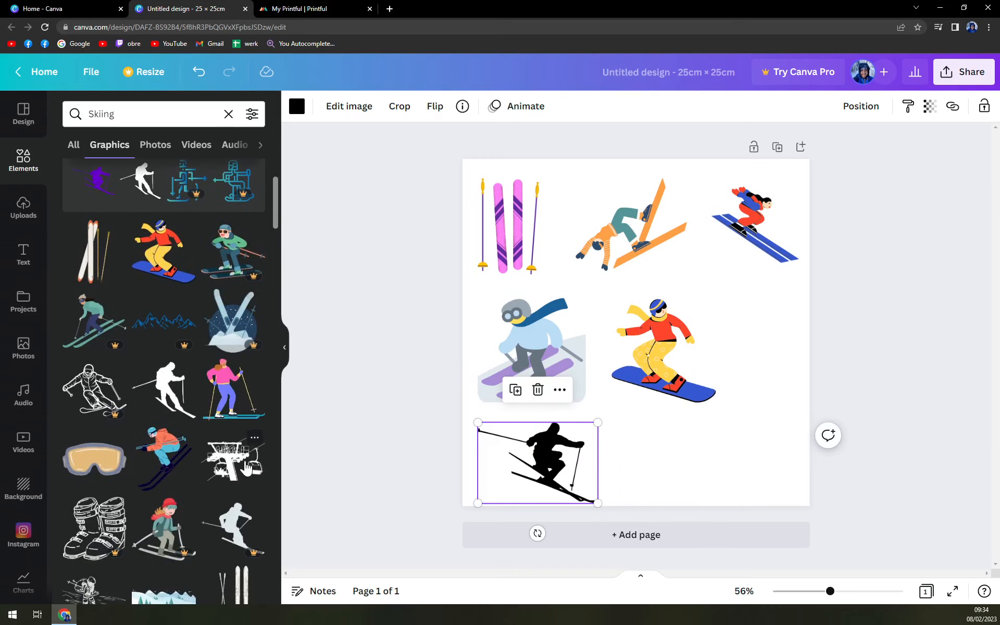
pyautogui.click(232, 458)
pyautogui.moveTo(657, 360); pyautogui.dragTo(730, 474)
pyautogui.click(672, 352)
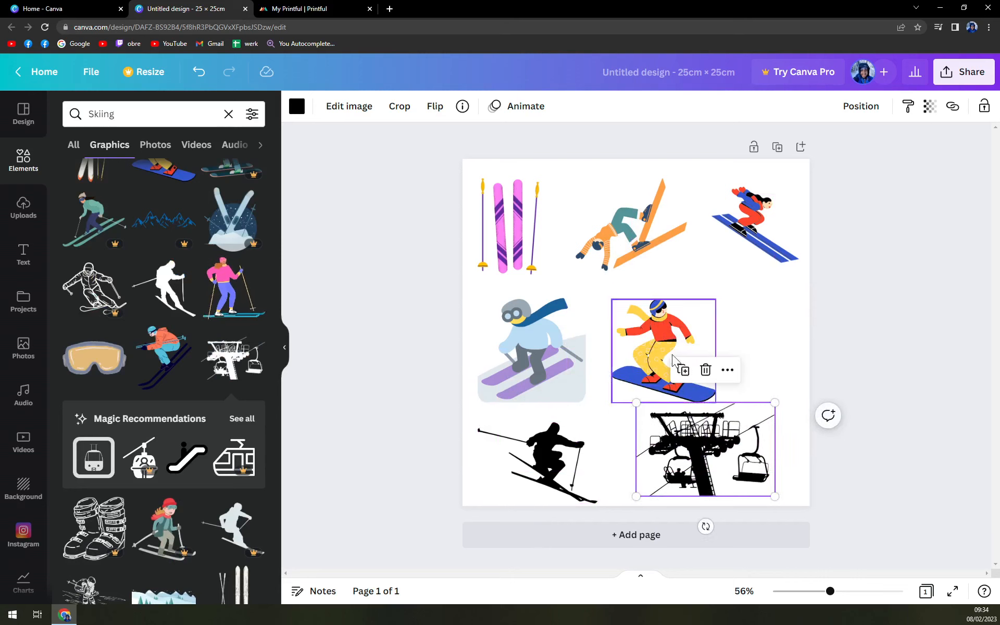
pyautogui.moveTo(672, 352); pyautogui.dragTo(724, 349)
pyautogui.click(720, 451)
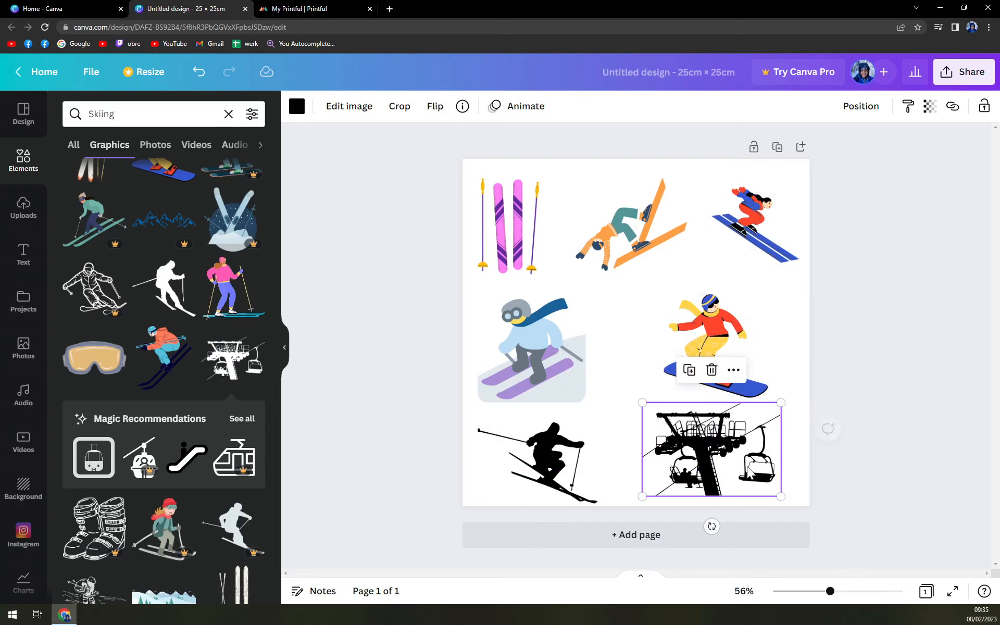
pyautogui.moveTo(776, 495); pyautogui.dragTo(767, 486)
pyautogui.moveTo(729, 449); pyautogui.dragTo(745, 455)
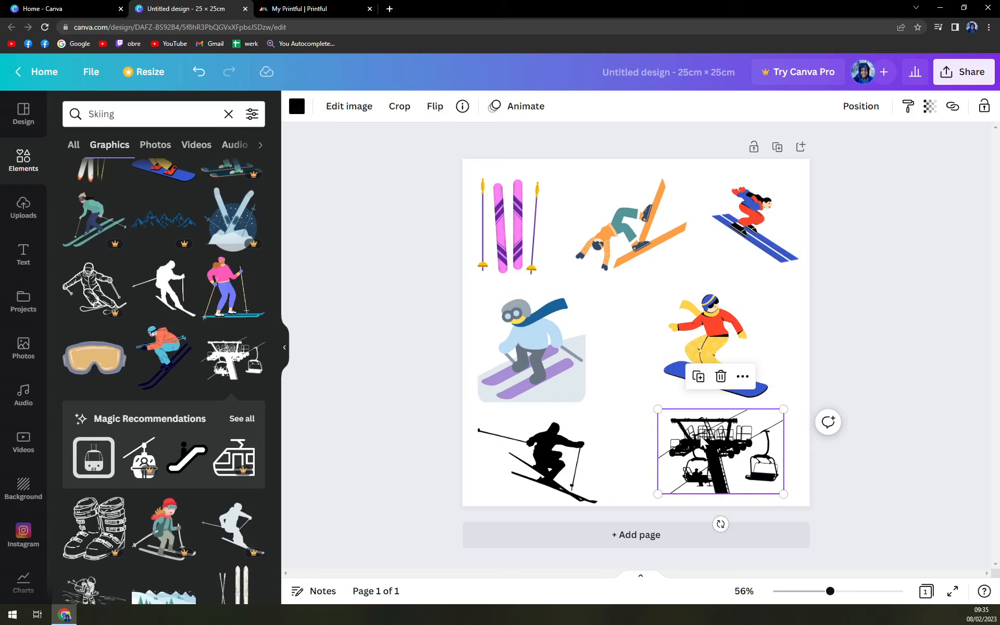
# Try purple, pink, dark maroon, yellow and blue from the document colours on the chairlift graphic, returning it to black.
pyautogui.click(297, 106)
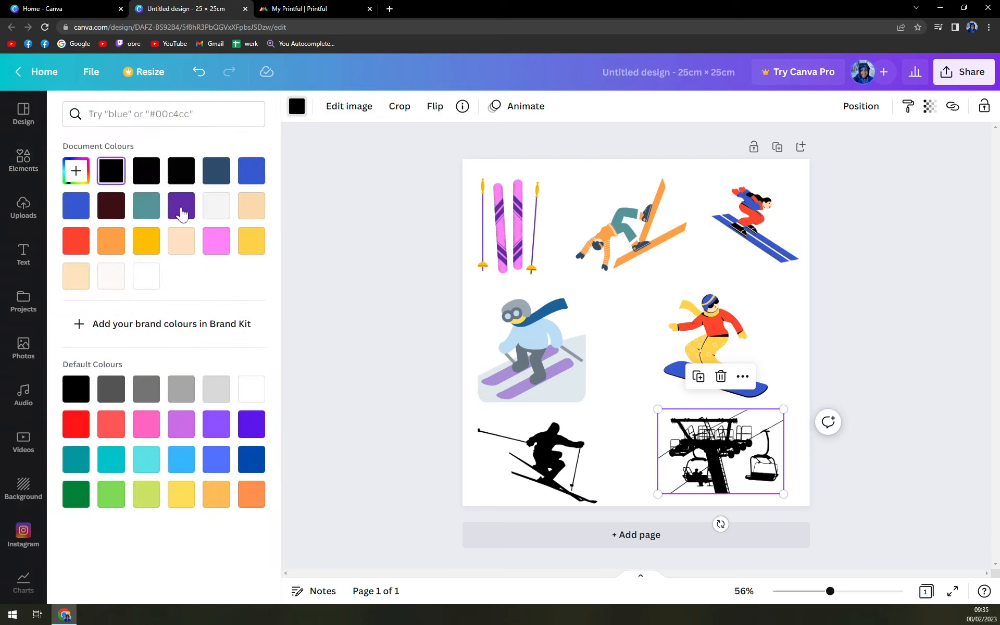
pyautogui.click(181, 207)
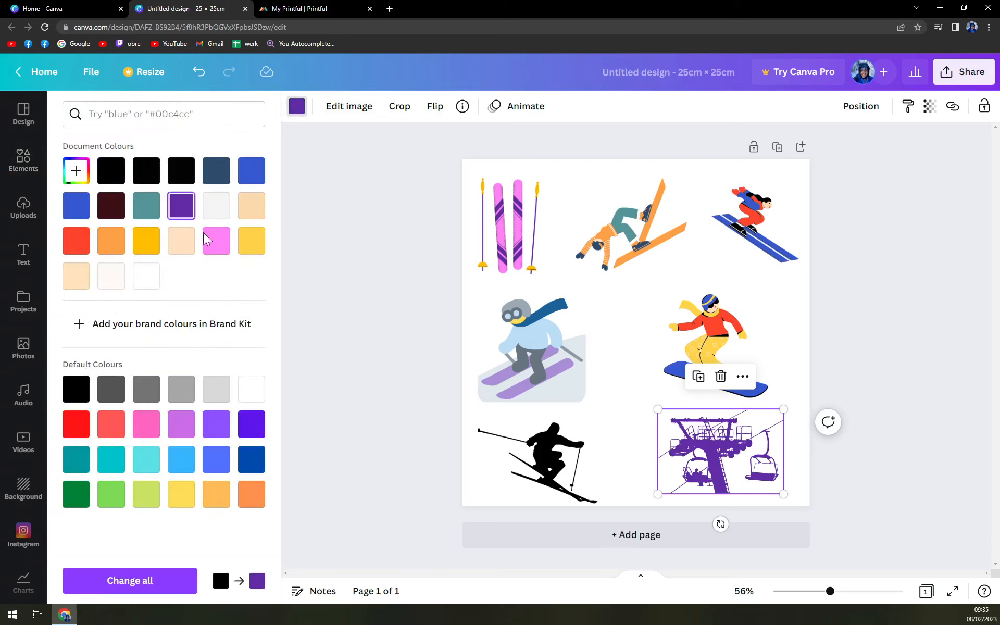
pyautogui.click(216, 240)
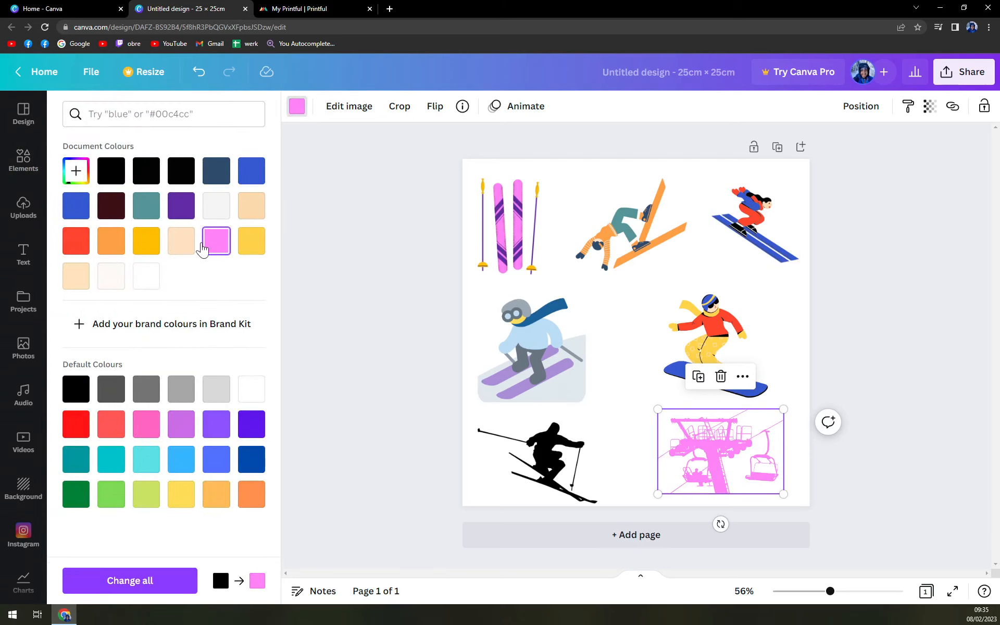
pyautogui.click(124, 209)
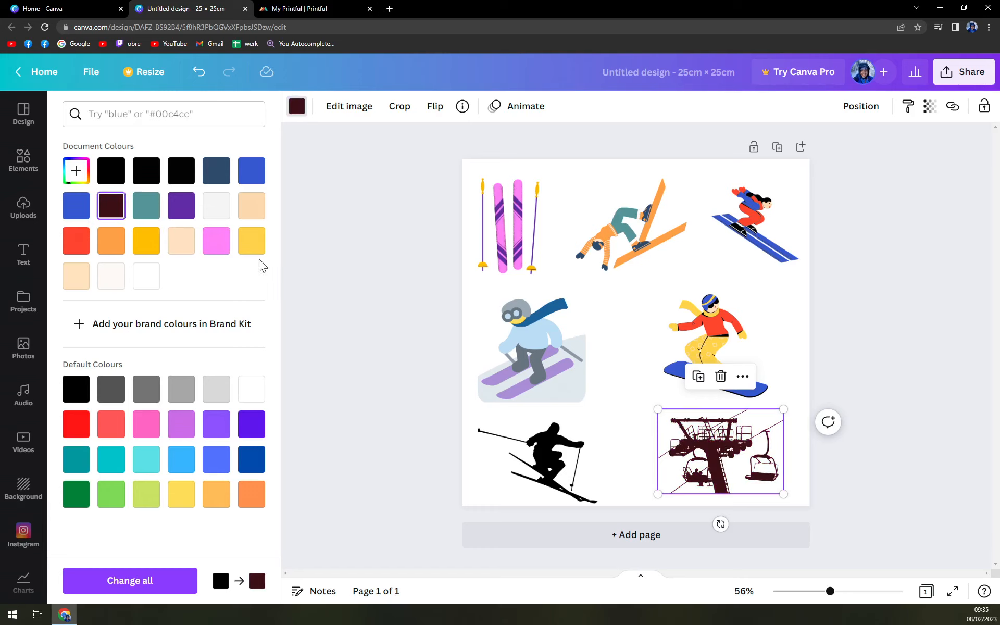
pyautogui.click(247, 248)
pyautogui.click(243, 180)
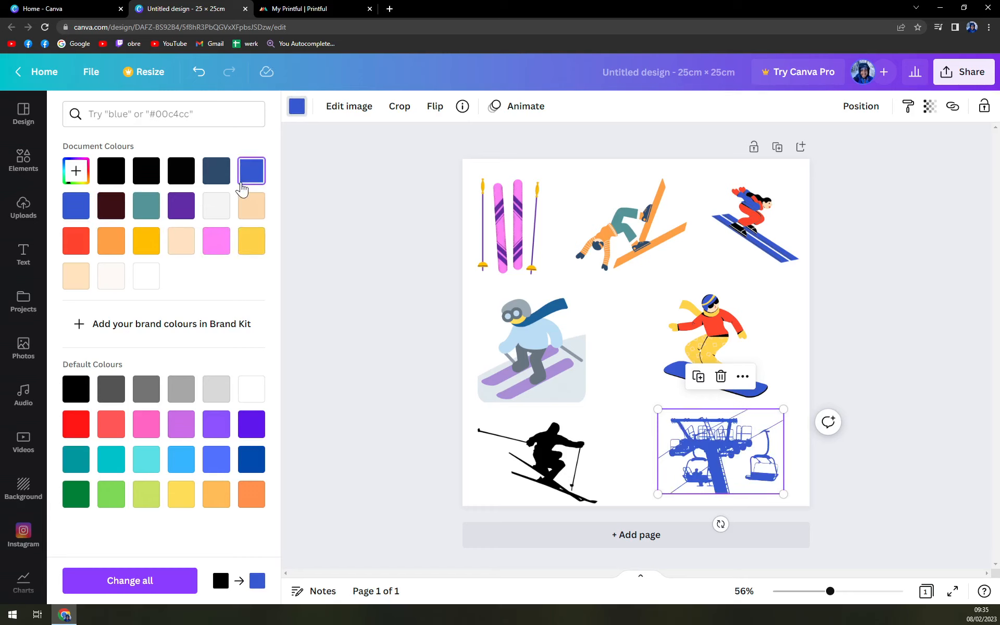
pyautogui.click(179, 172)
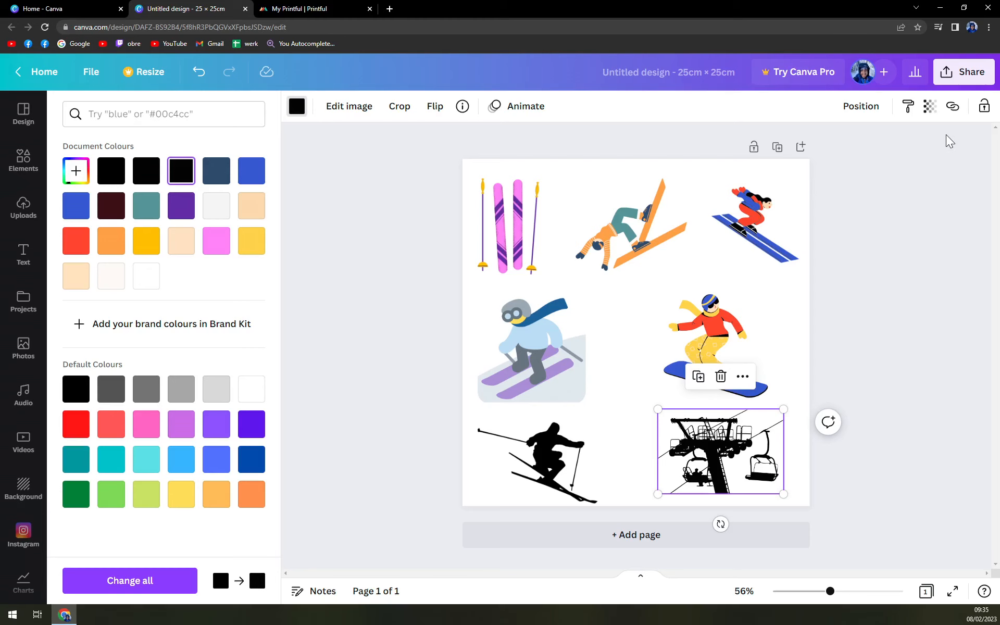
pyautogui.press('Escape')
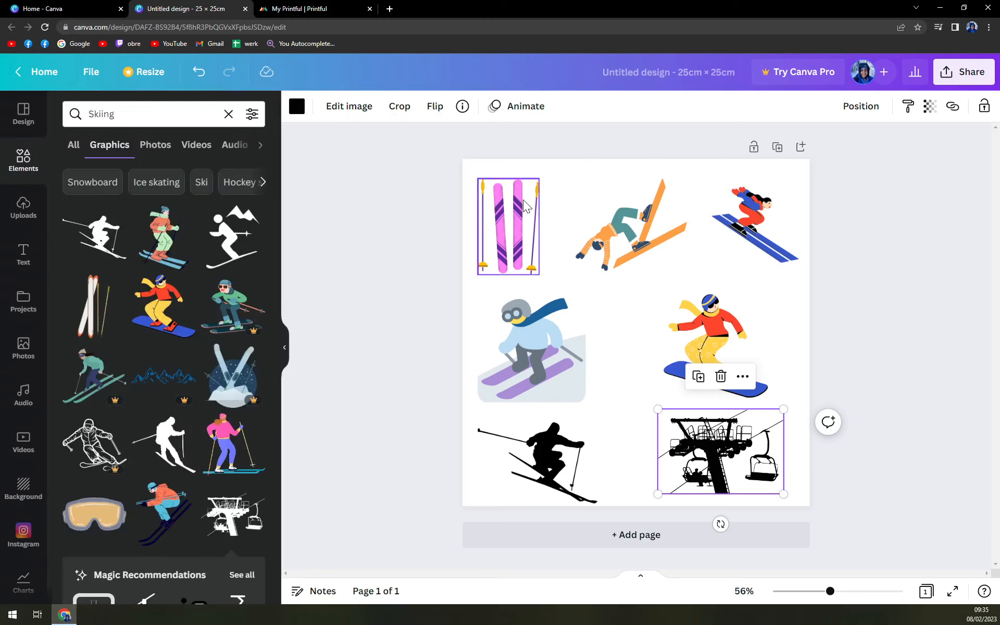
pyautogui.click(947, 385)
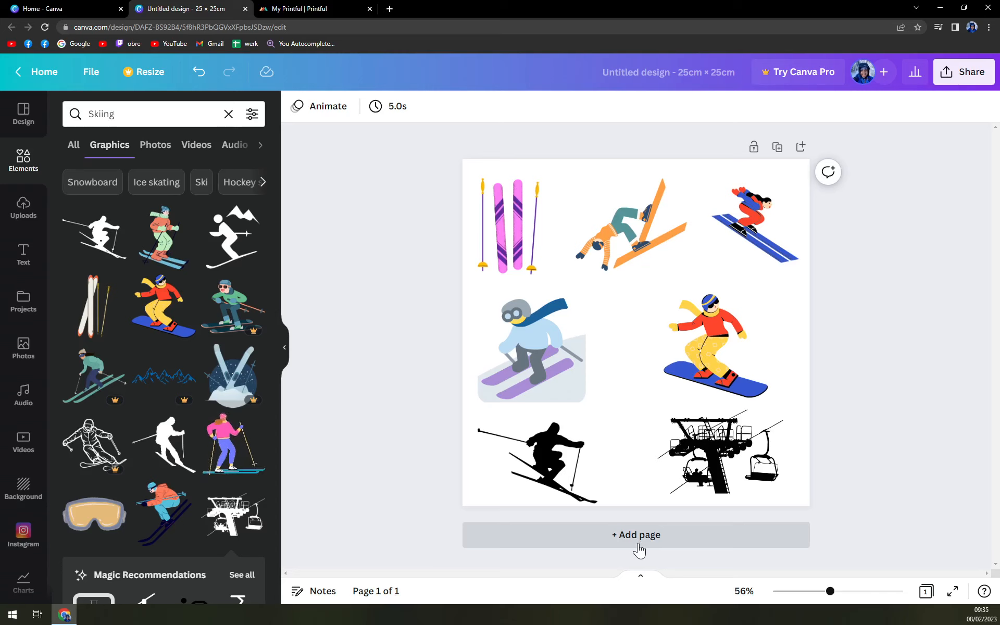
# Download the finished design as a PNG file and dismiss the download notice.
pyautogui.click(968, 79)
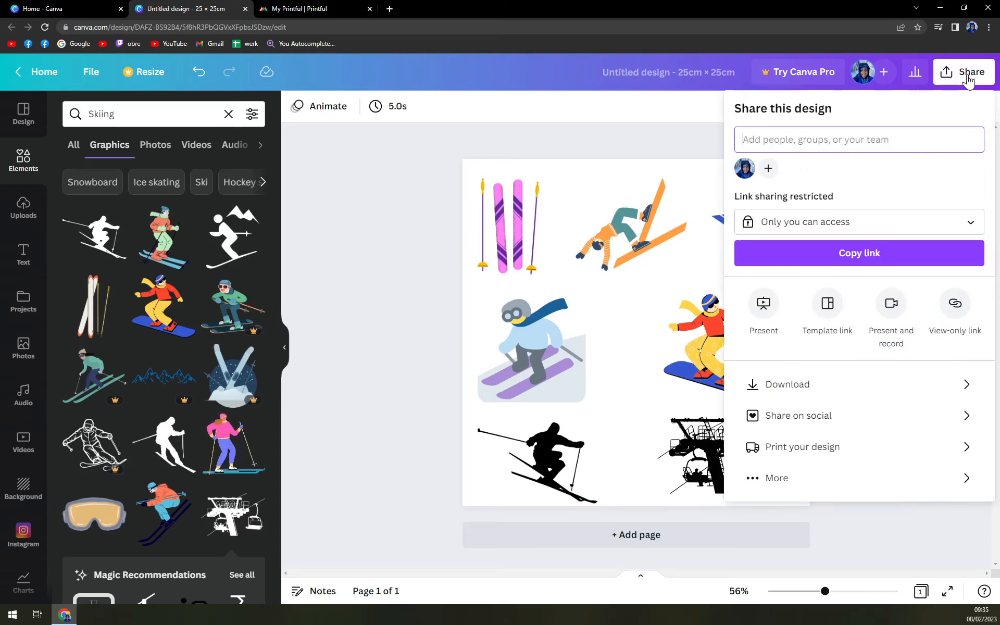
pyautogui.click(927, 385)
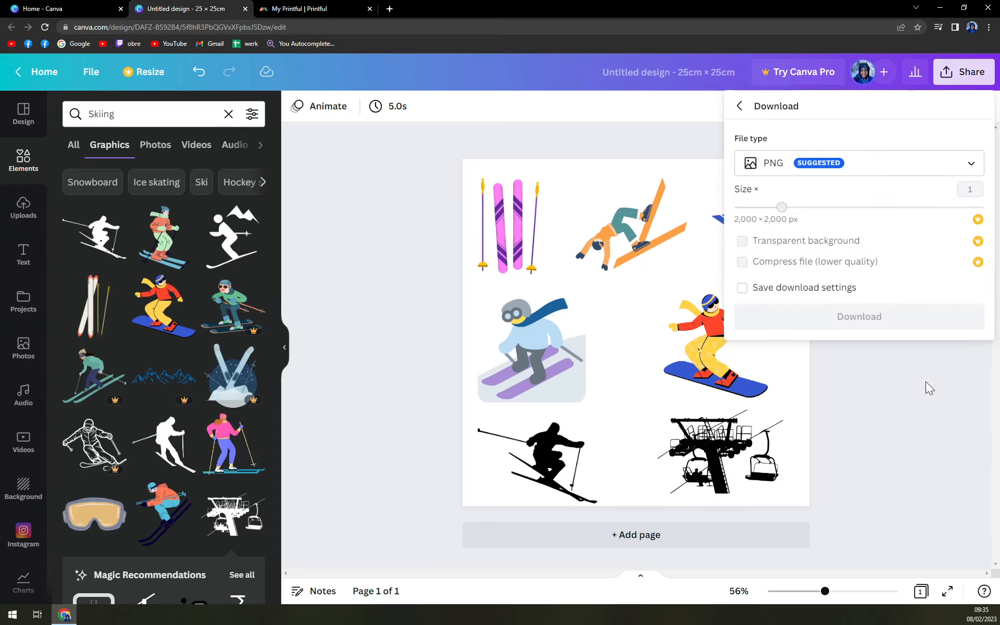
pyautogui.click(888, 174)
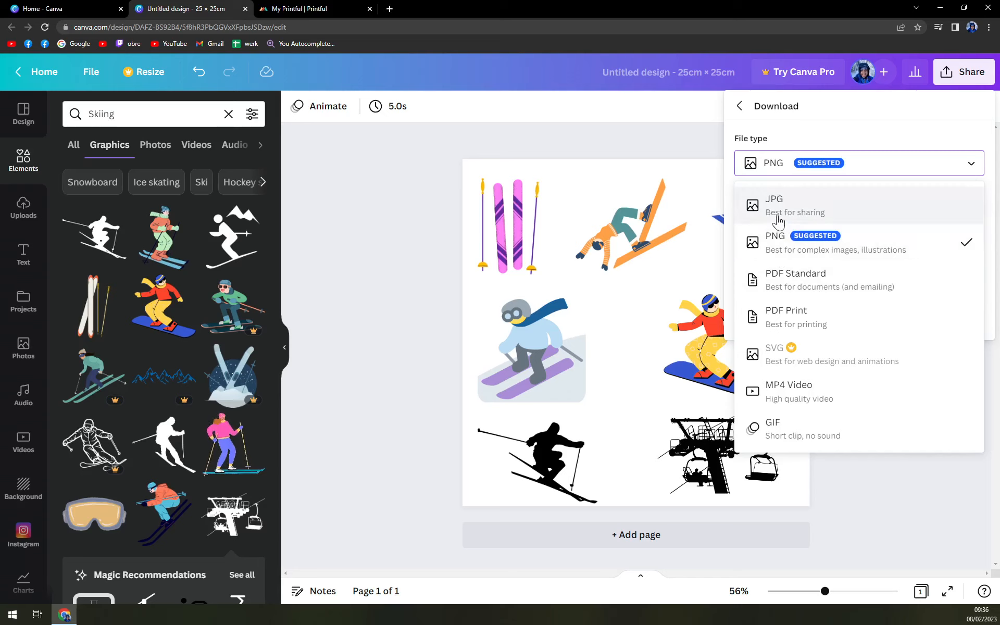
pyautogui.click(785, 250)
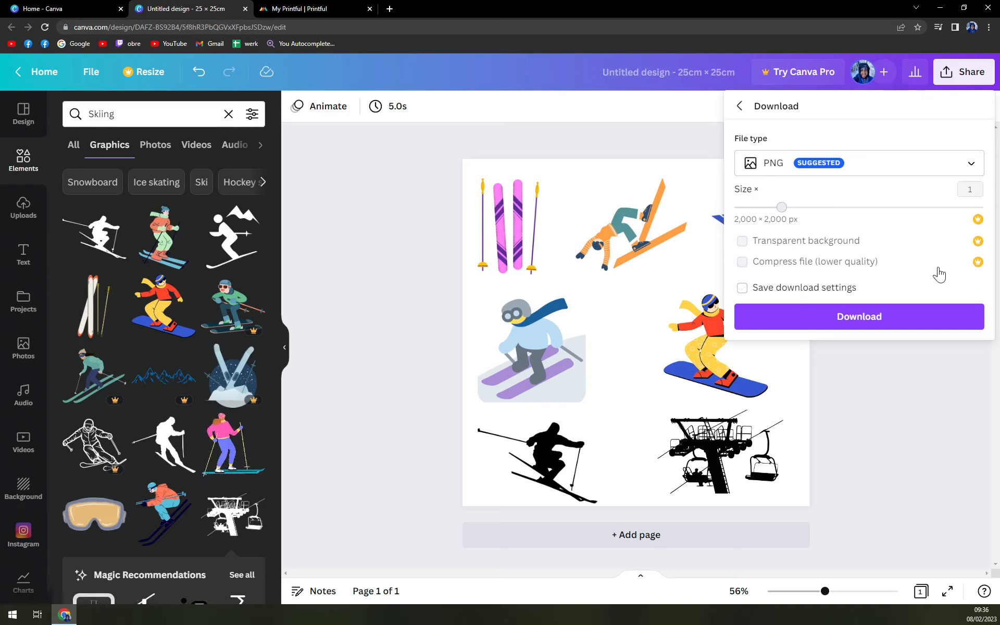
pyautogui.click(857, 318)
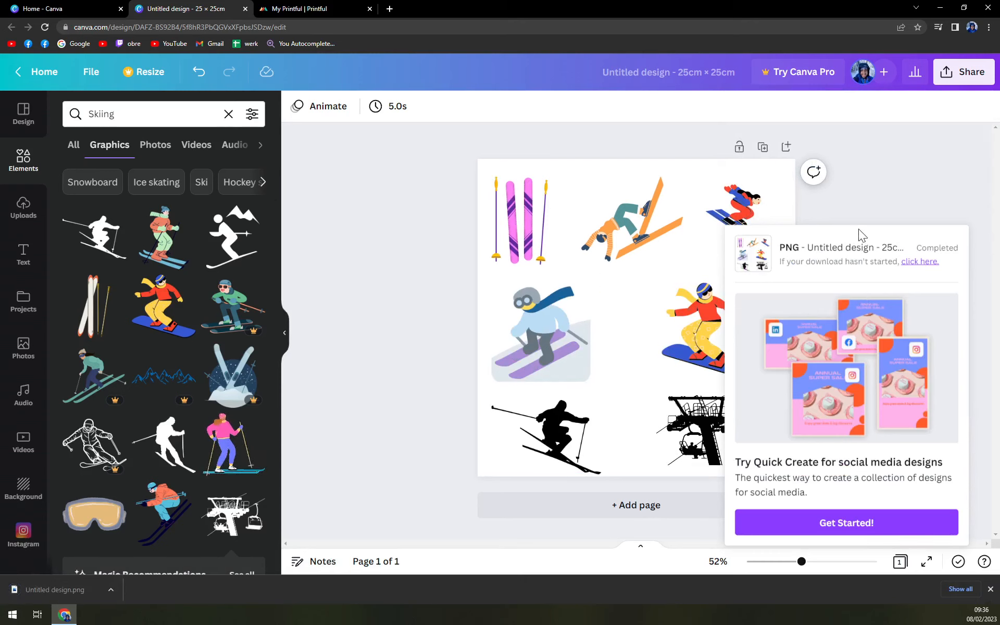
pyautogui.click(902, 208)
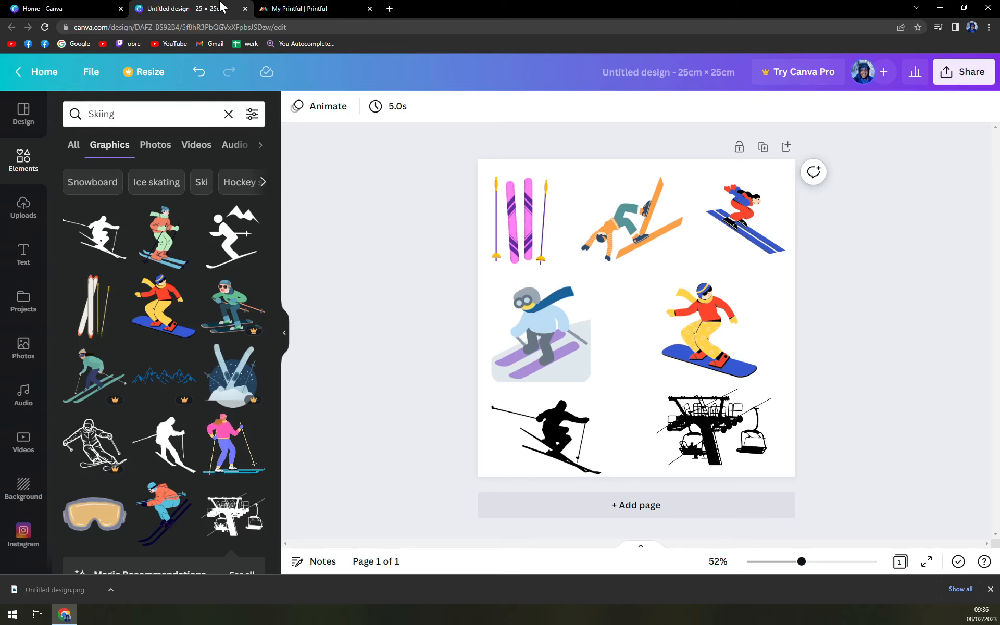
# Switch to Printful, search for STICKERS and open the Kiss-Cut Sticker Sheet product page.
pyautogui.click(286, 9)
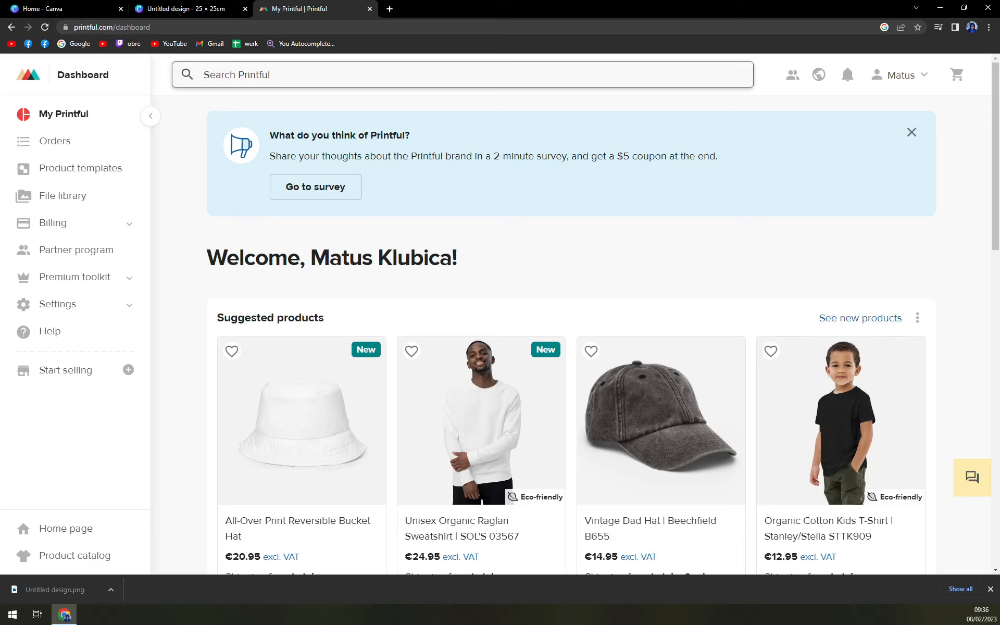
pyautogui.click(503, 74)
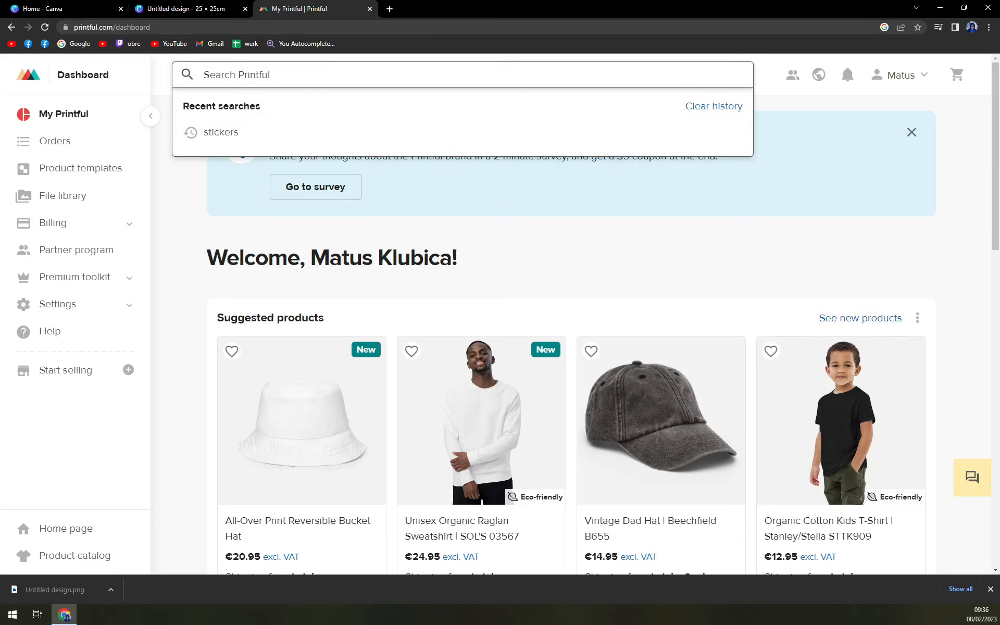
pyautogui.write('STICKERS')
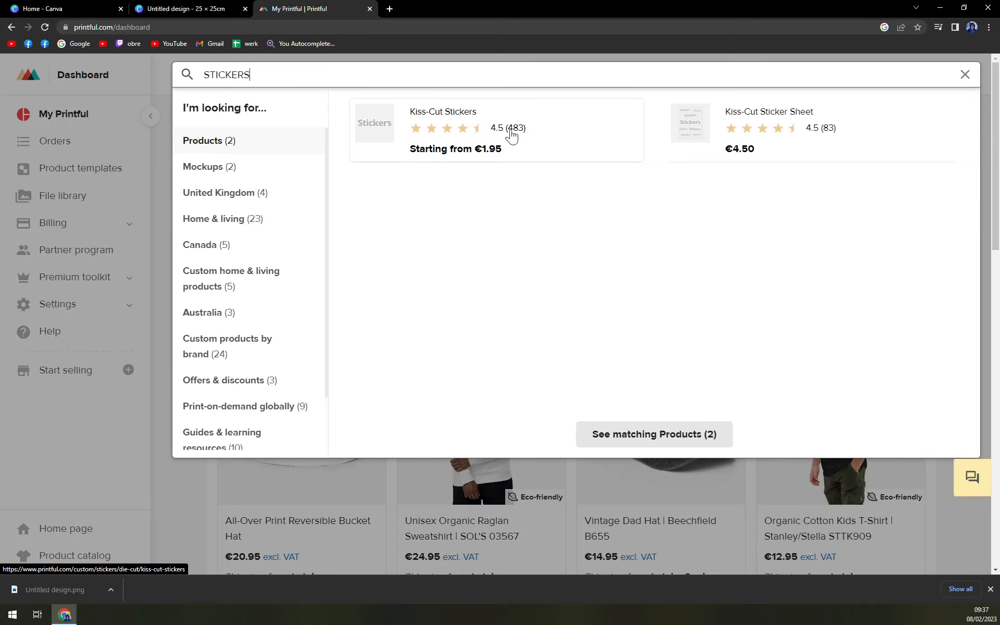
pyautogui.click(767, 130)
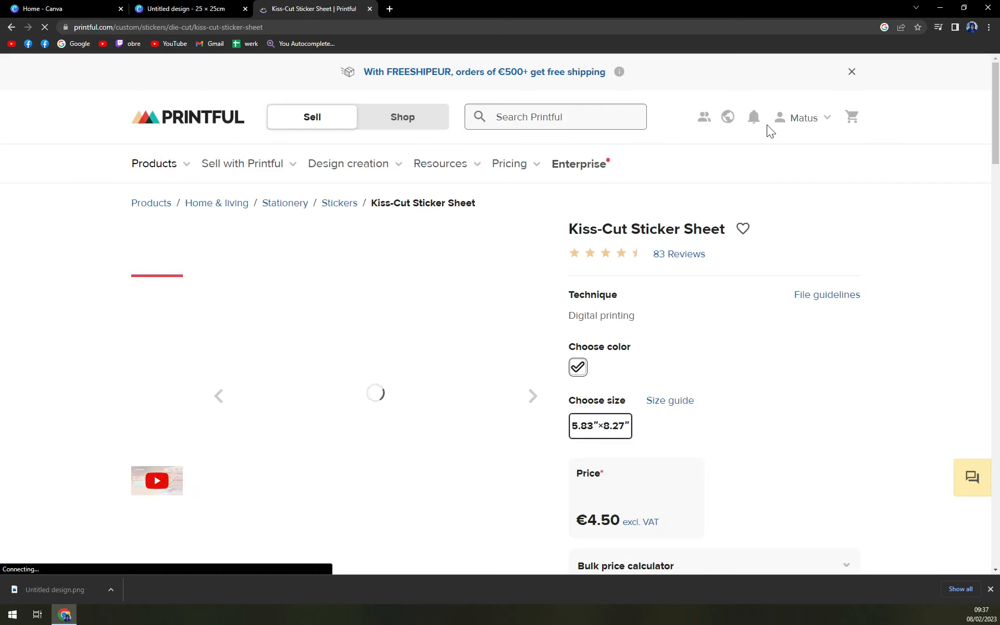
# Examine the Kiss-Cut Sticker Sheet's preview images, size, price and estimated delivery.
pyautogui.scroll(-3, 766, 129)
pyautogui.scroll(3, 766, 130)
pyautogui.scroll(-1, 229, 266)
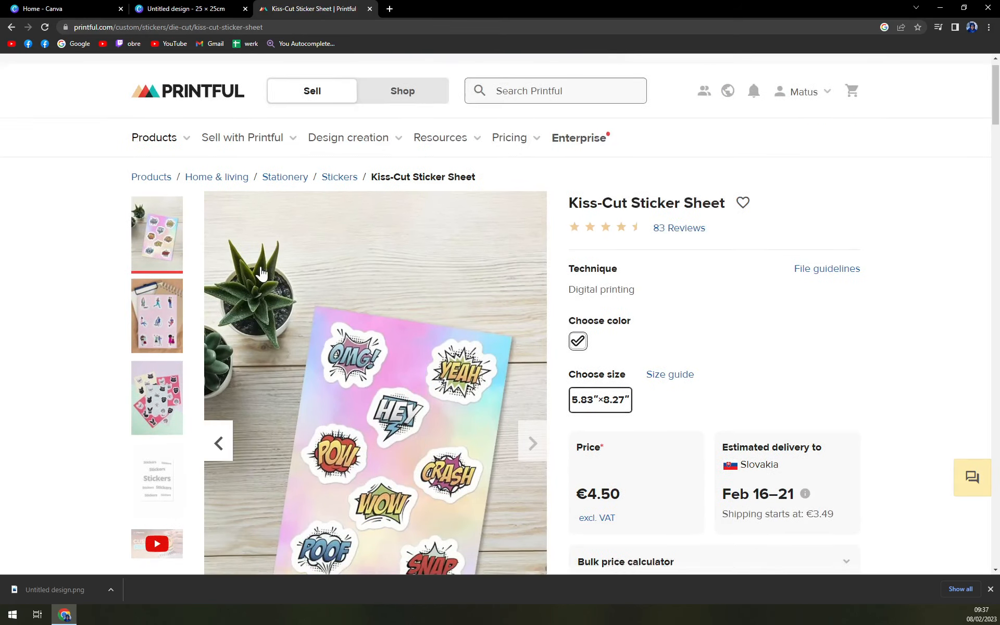
pyautogui.scroll(-4, 292, 208)
pyautogui.scroll(2, 468, 260)
pyautogui.scroll(3, 677, 338)
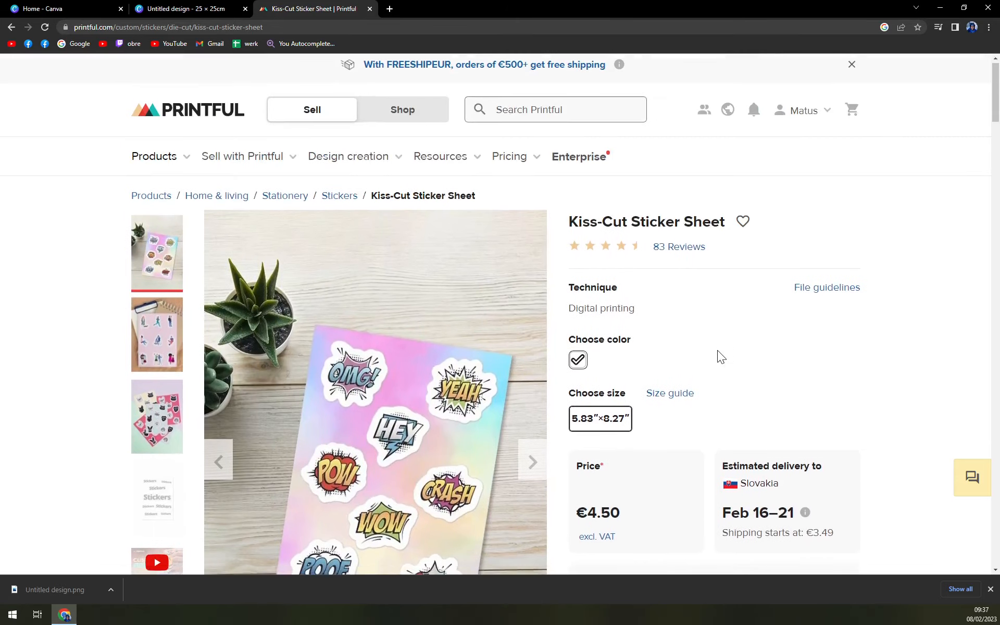
pyautogui.scroll(-2, 612, 346)
pyautogui.scroll(-4, 663, 330)
pyautogui.scroll(1, 794, 285)
pyautogui.scroll(1, 877, 240)
pyautogui.moveTo(805, 280)
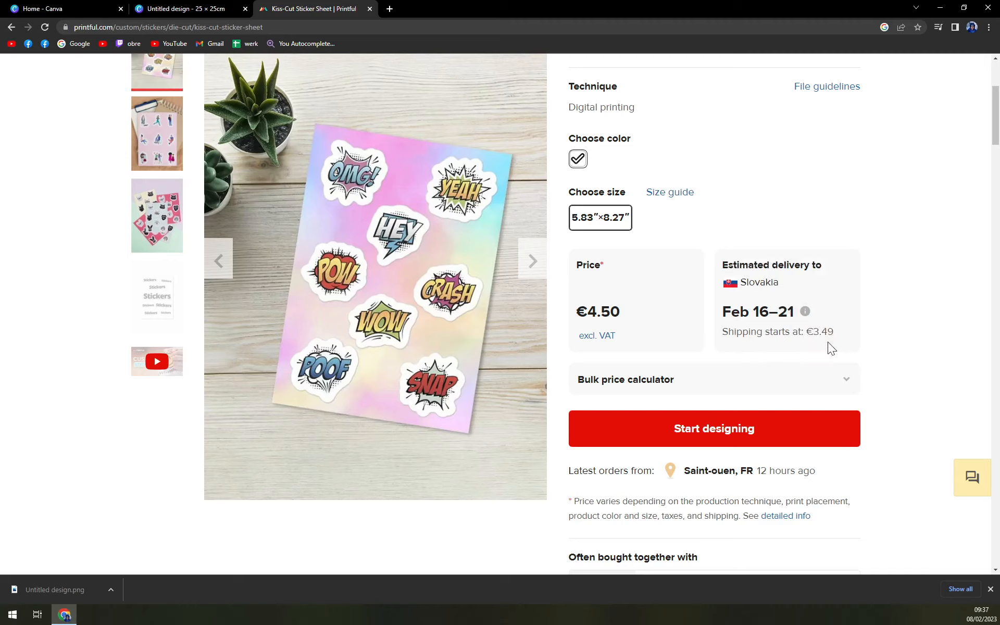
pyautogui.moveTo(577, 315); pyautogui.dragTo(637, 311)
pyautogui.click(635, 311)
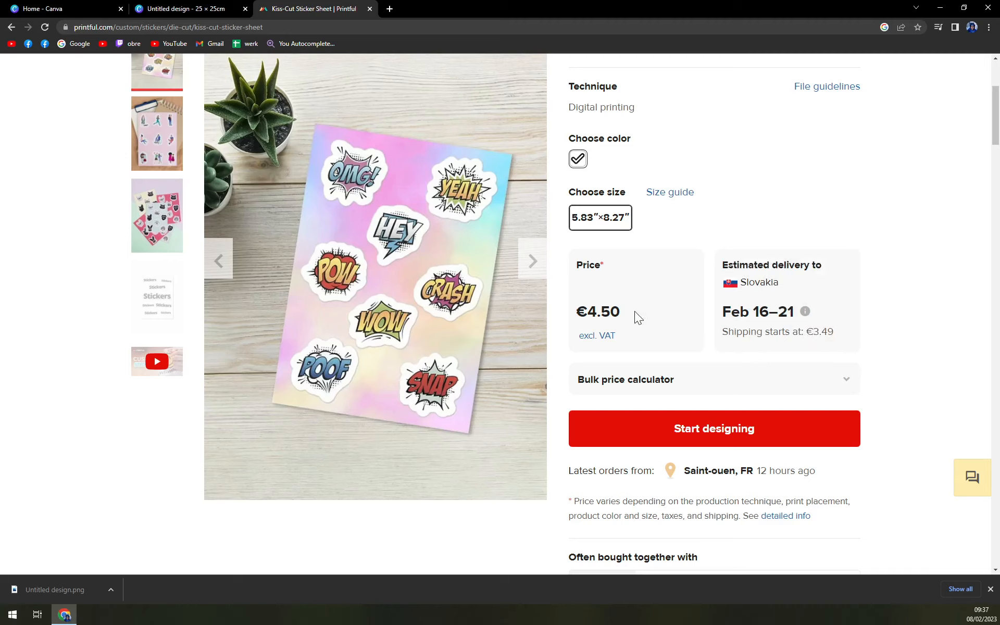
# Start designing the Kiss-Cut Sticker Sheet, accept the upload conditions and upload the downloaded Untitled design.png to the file library.
pyautogui.click(685, 436)
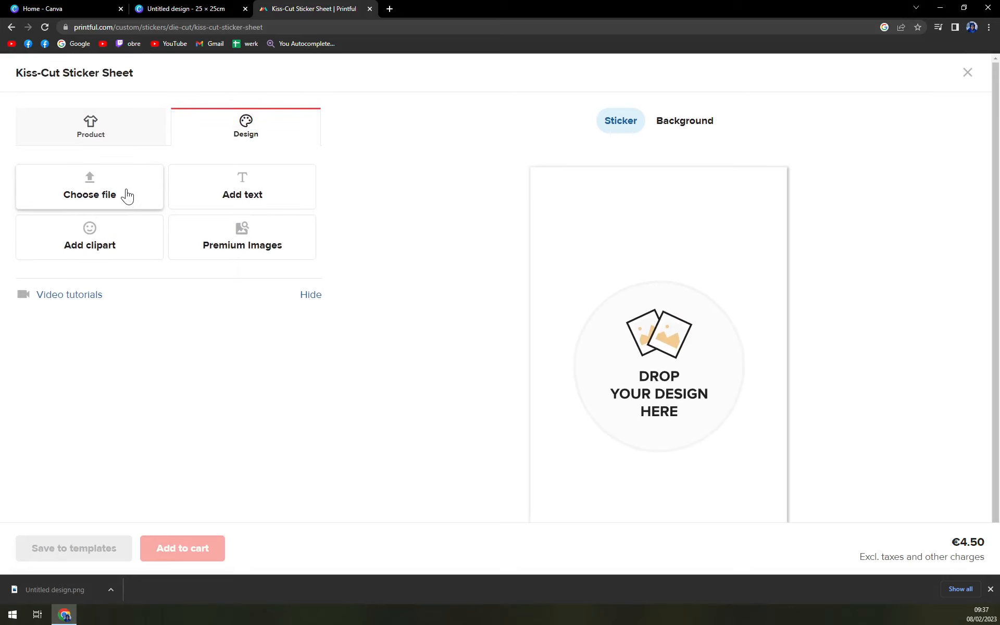
pyautogui.click(125, 195)
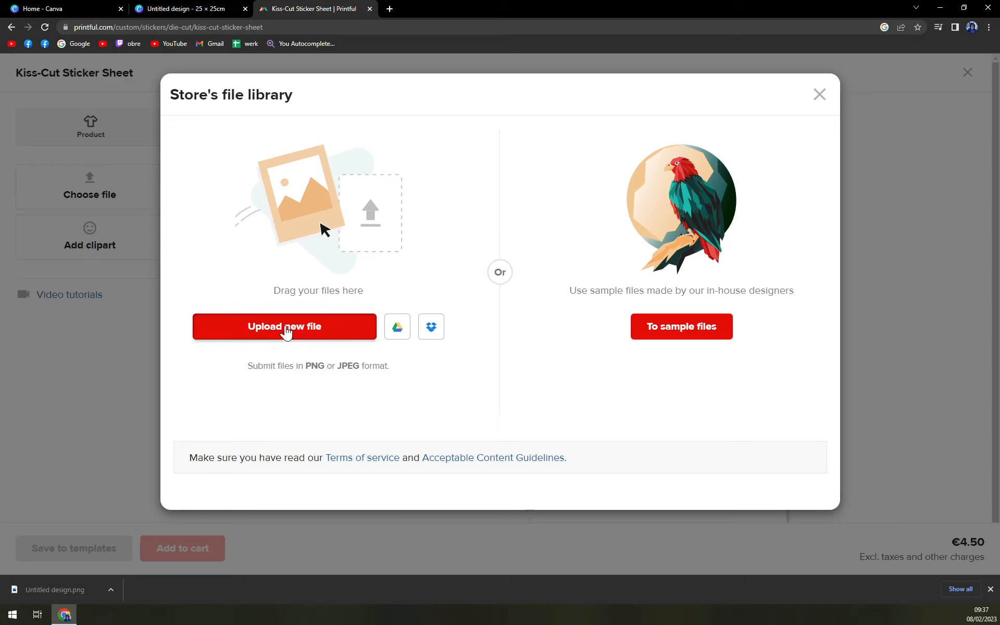
pyautogui.click(286, 330)
pyautogui.click(322, 373)
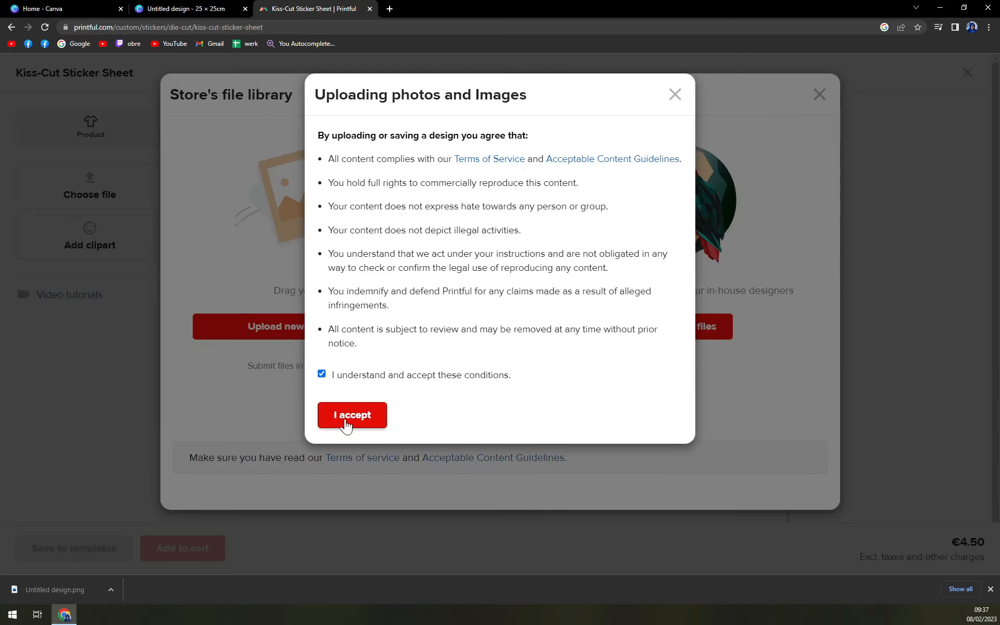
pyautogui.click(343, 419)
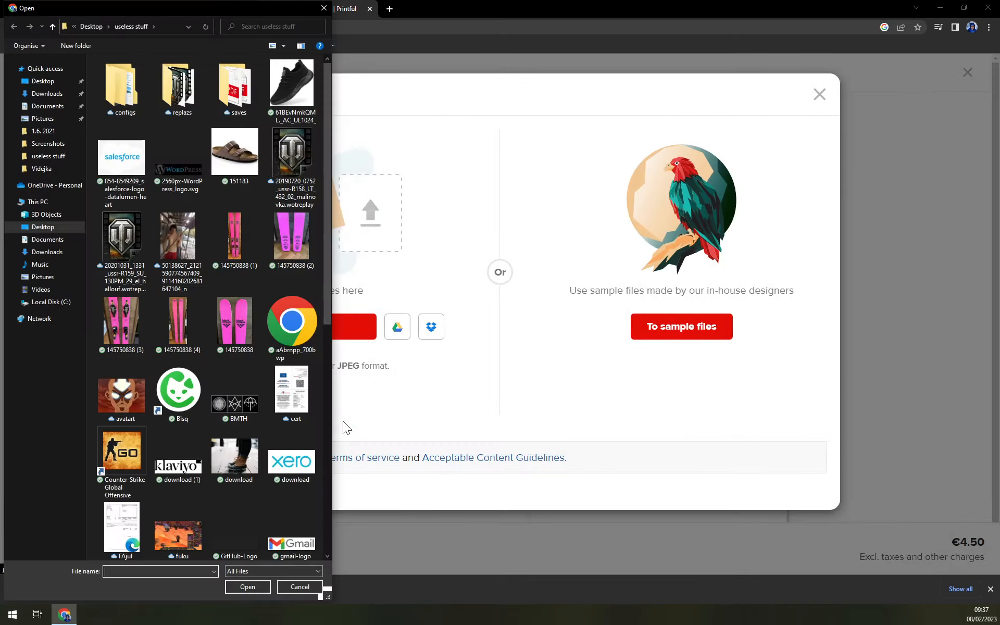
pyautogui.moveTo(187, 7); pyautogui.dragTo(0, 61)
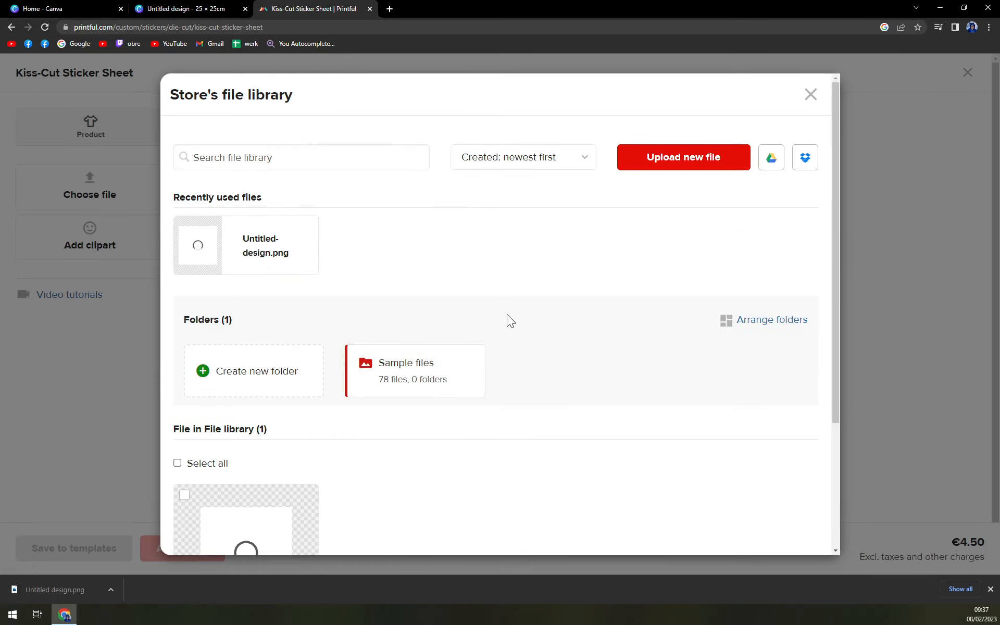
# Apply the uploaded Untitled-design.png to the sticker sheet and dismiss the Background Removal Tool notice.
pyautogui.scroll(-3, 521, 315)
pyautogui.scroll(2, 535, 314)
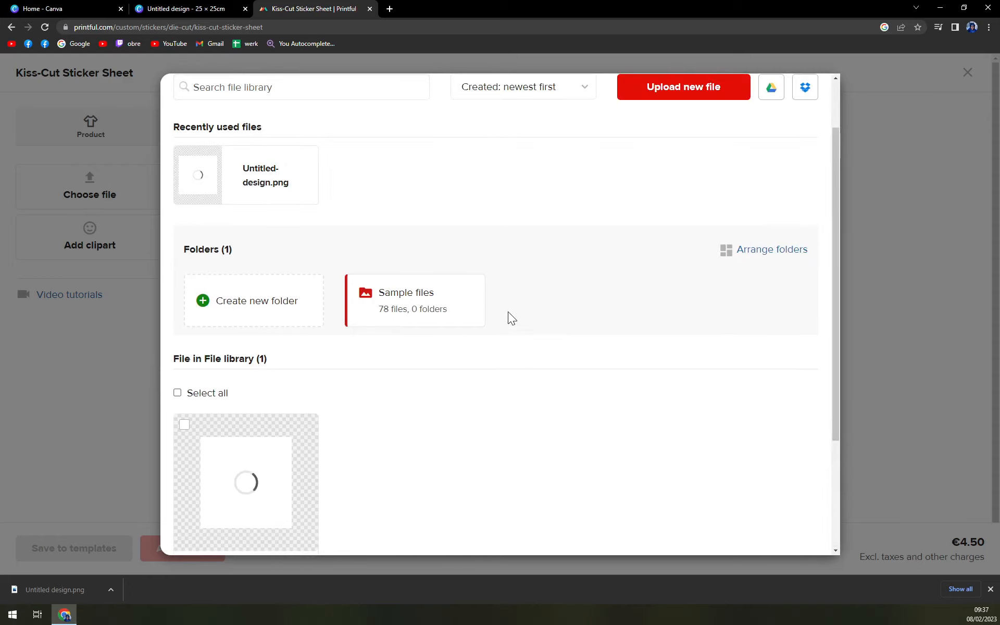
pyautogui.scroll(-2, 505, 314)
pyautogui.scroll(-1, 507, 325)
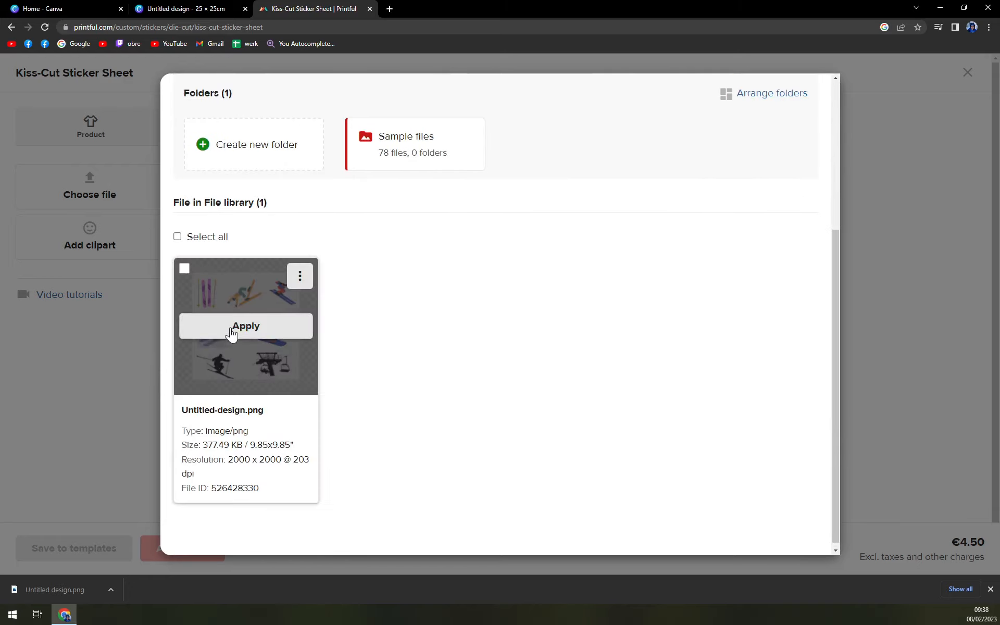
pyautogui.scroll(4, 319, 342)
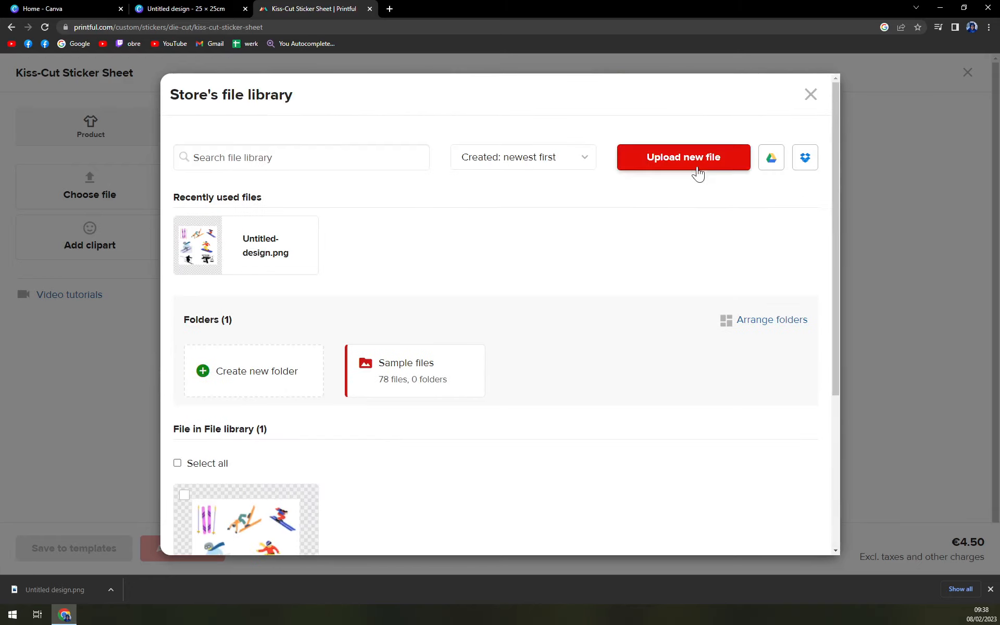
pyautogui.scroll(-4, 255, 364)
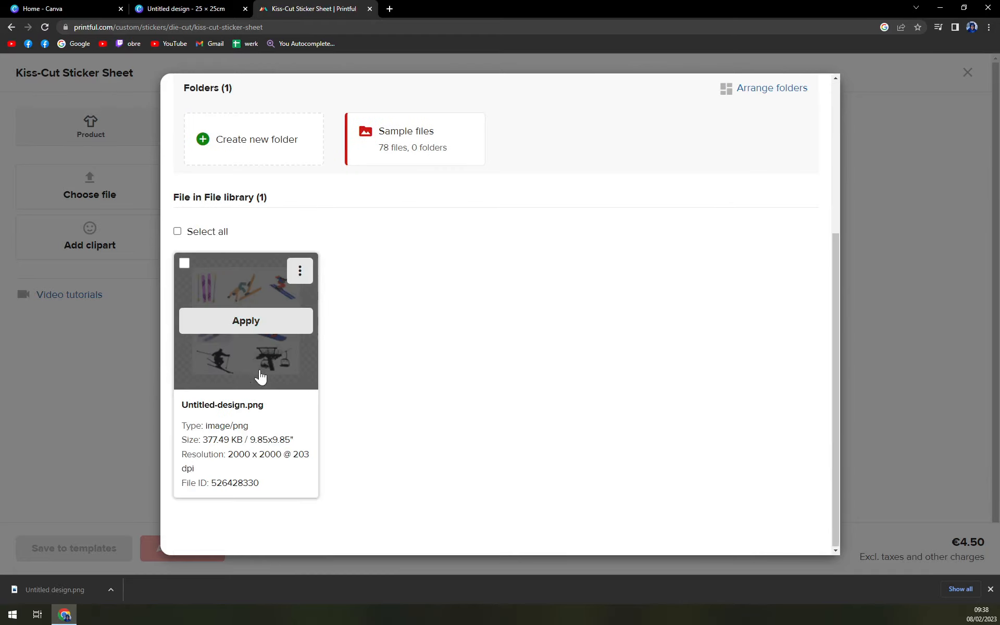
pyautogui.click(239, 327)
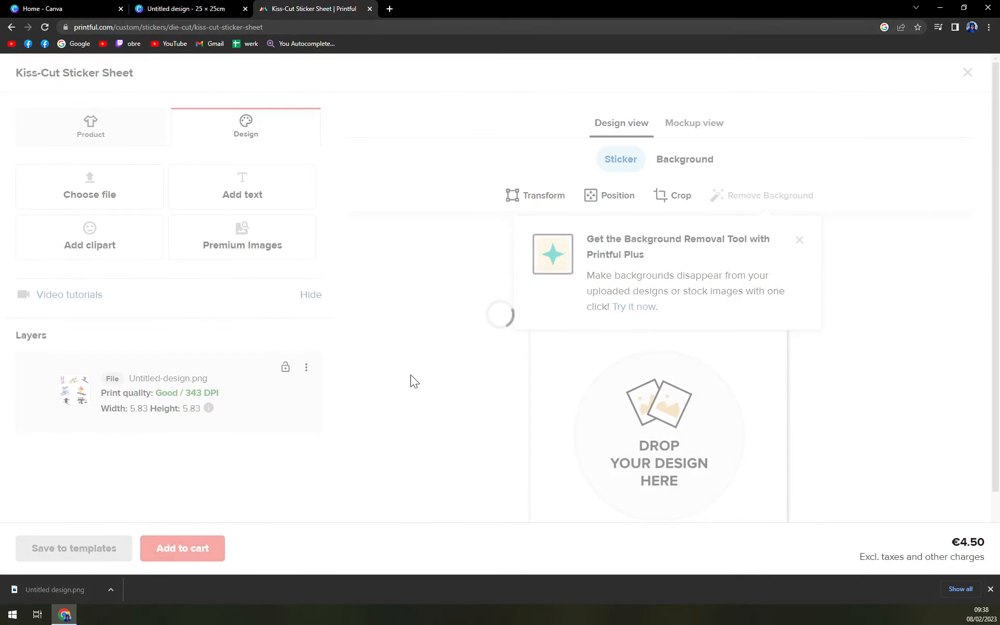
pyautogui.scroll(-3, 410, 374)
pyautogui.scroll(3, 505, 234)
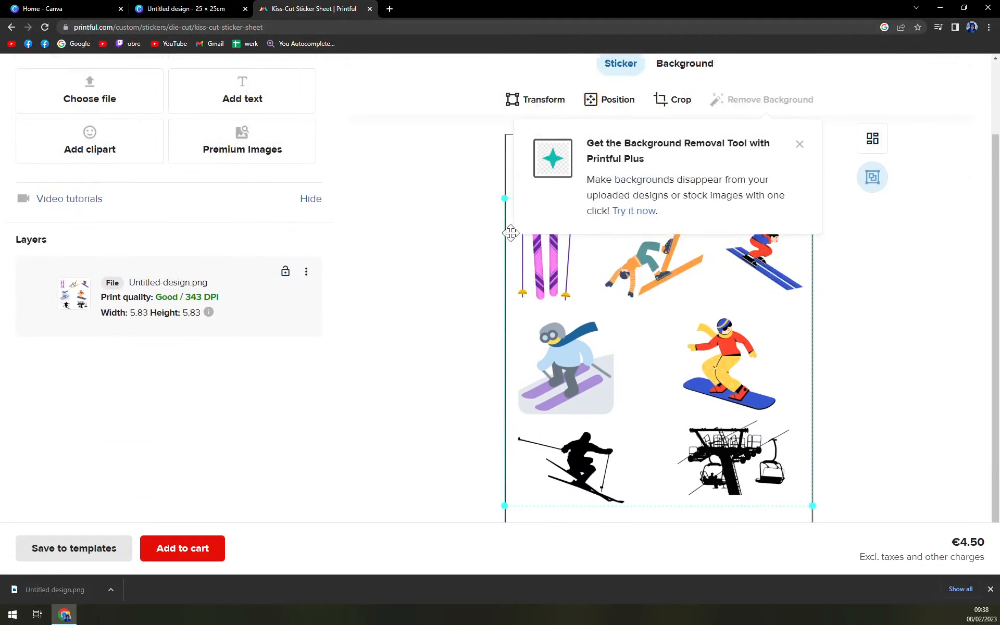
pyautogui.click(799, 241)
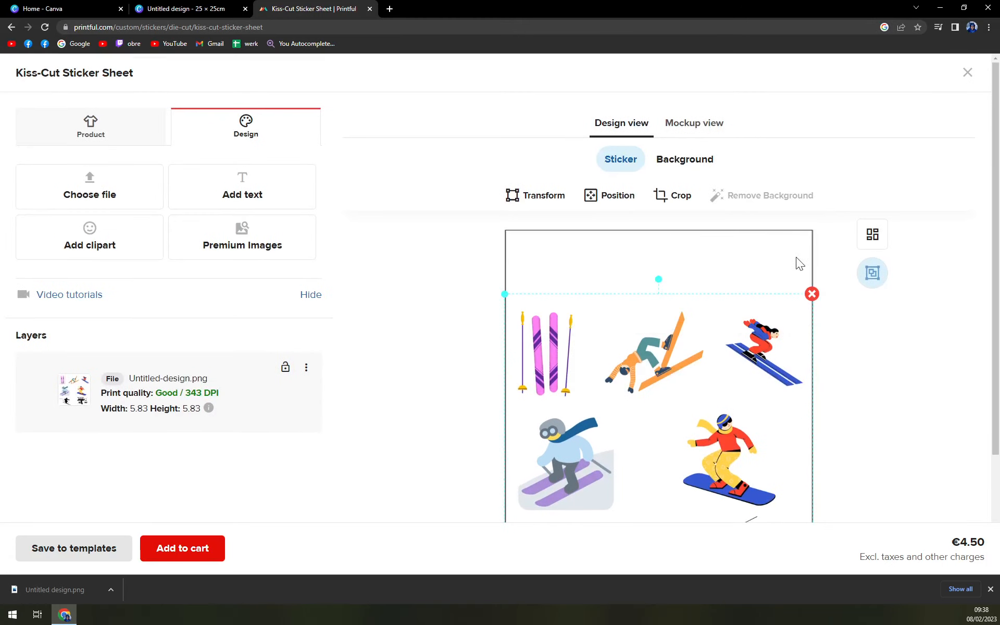
# Examine how the skiing graphics are placed and sized within the sticker sheet's print area.
pyautogui.scroll(-3, 855, 352)
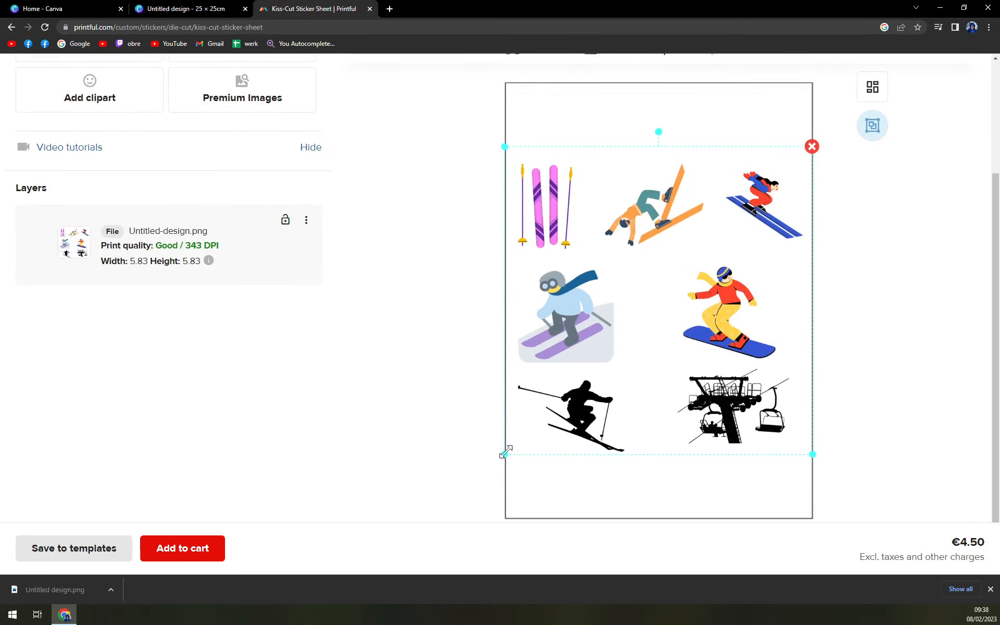
pyautogui.scroll(1, 599, 416)
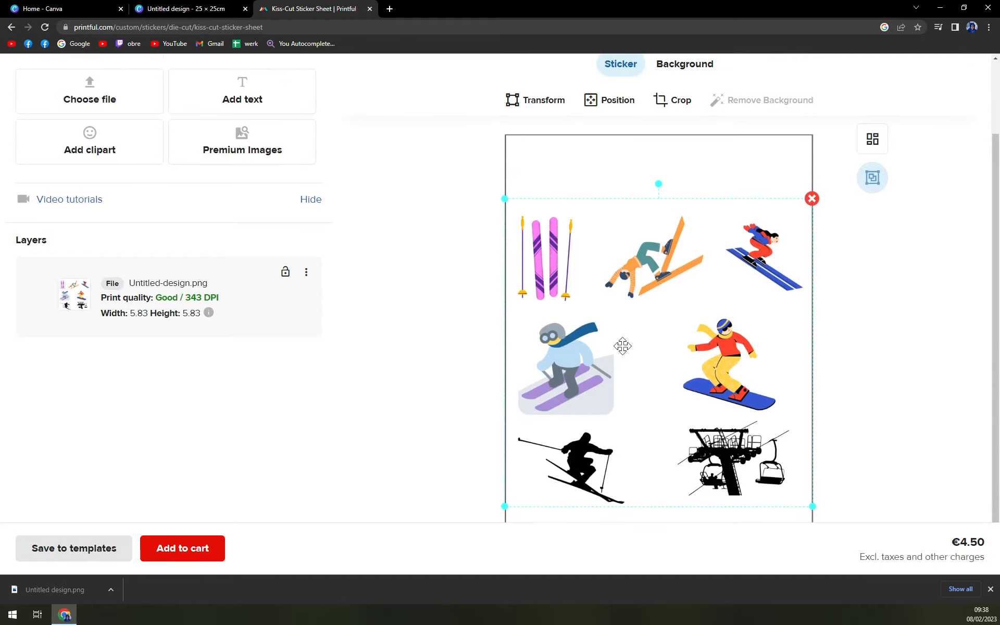
pyautogui.scroll(-1, 622, 346)
pyautogui.scroll(1, 622, 345)
pyautogui.scroll(-1, 839, 351)
pyautogui.scroll(2, 658, 228)
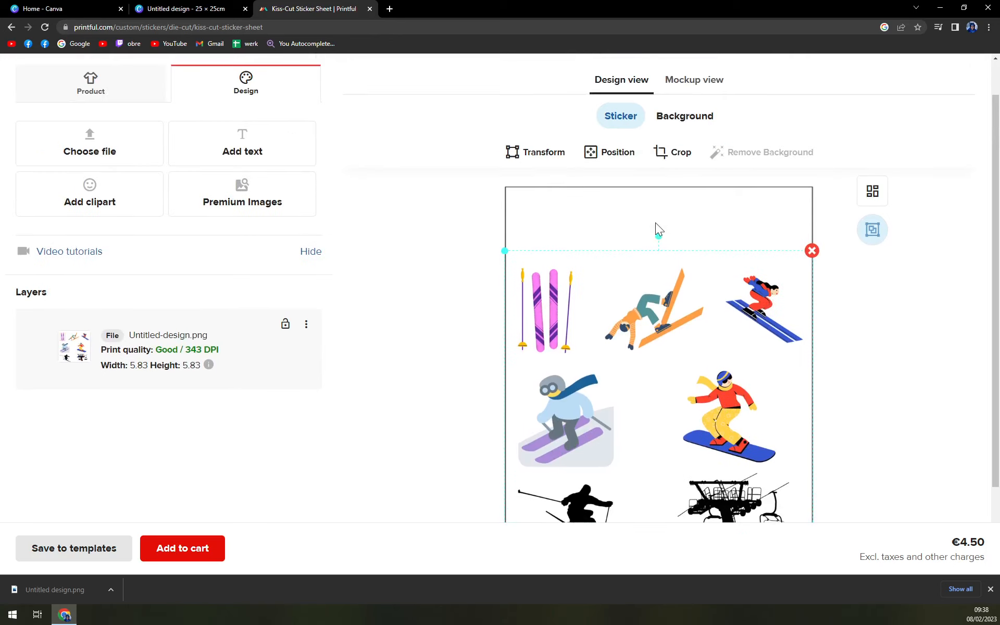
pyautogui.scroll(-1, 589, 227)
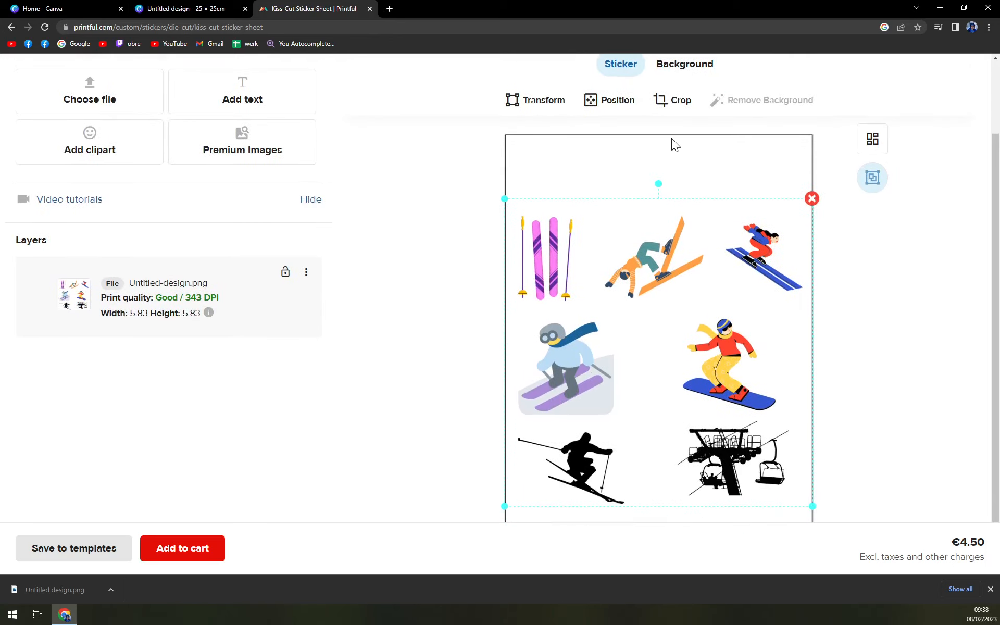
# Try the Crop tool on the placed skiing design and look through its Transform and Position options.
pyautogui.click(671, 101)
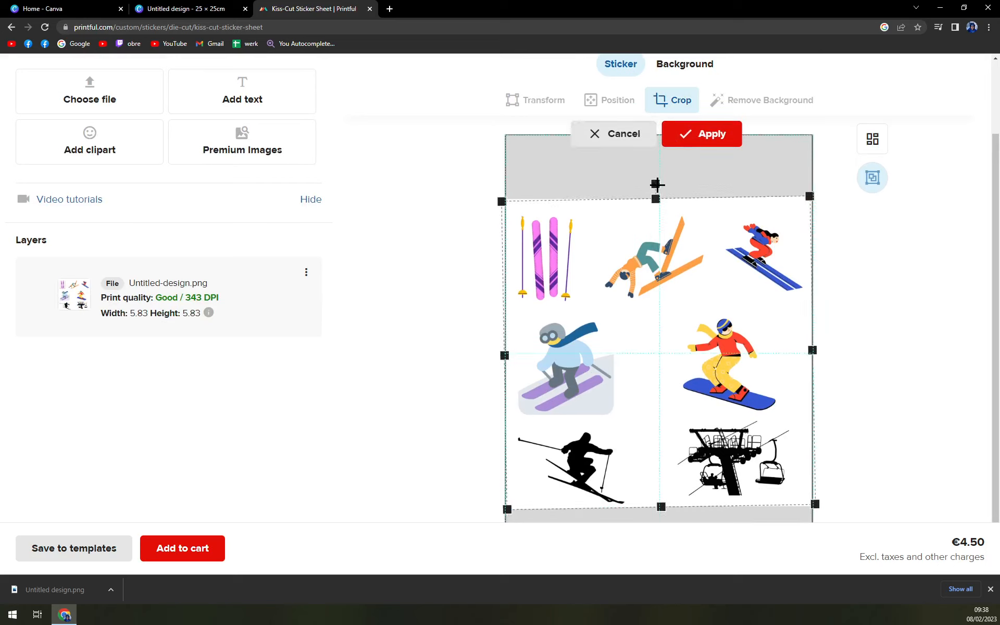
pyautogui.click(708, 134)
pyautogui.click(672, 100)
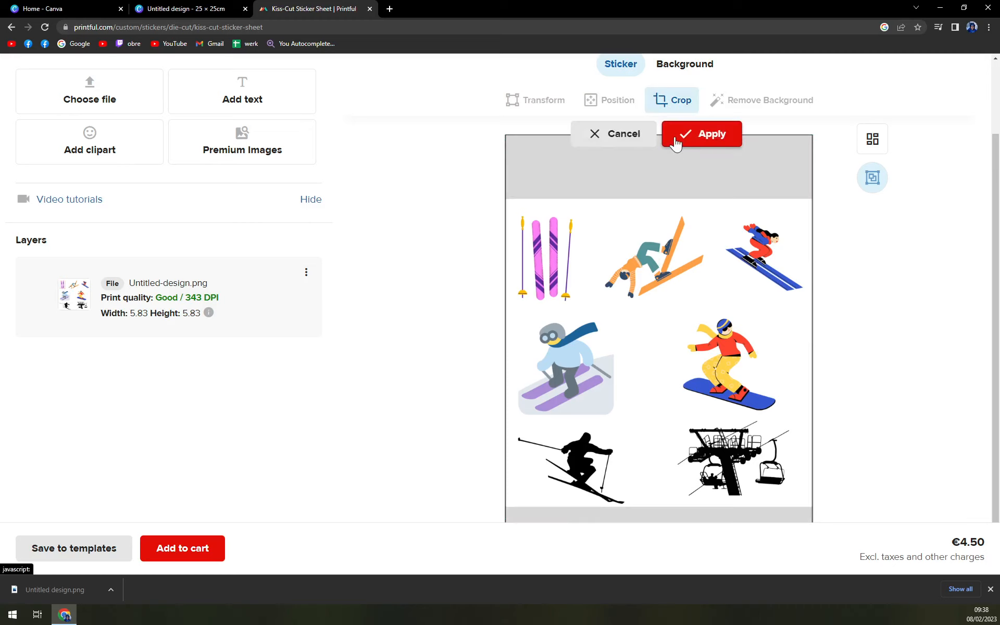
pyautogui.scroll(-1, 657, 392)
pyautogui.moveTo(657, 391); pyautogui.dragTo(679, 392)
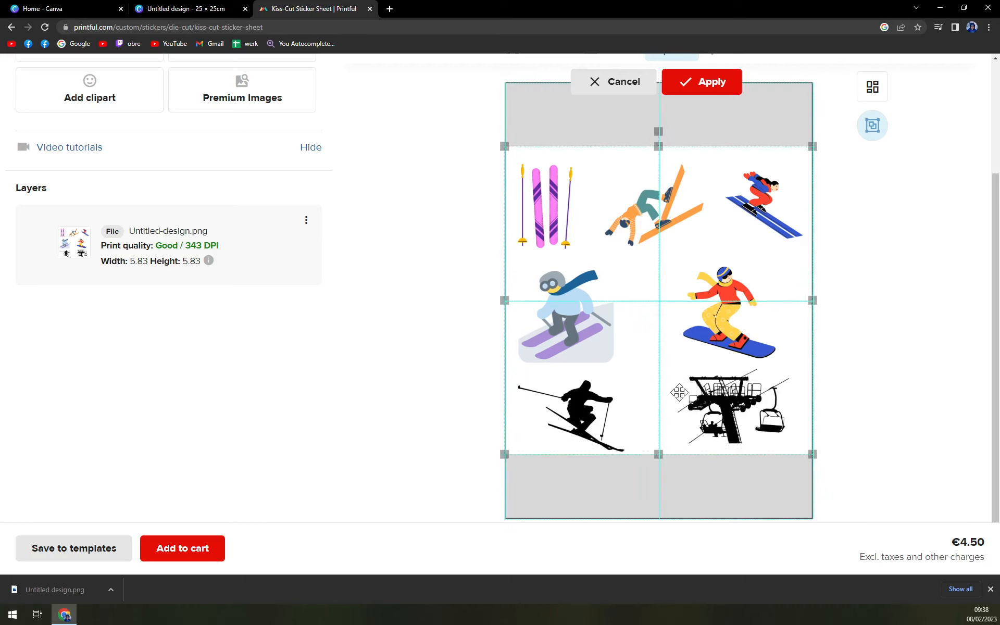
pyautogui.click(869, 307)
pyautogui.scroll(2, 861, 309)
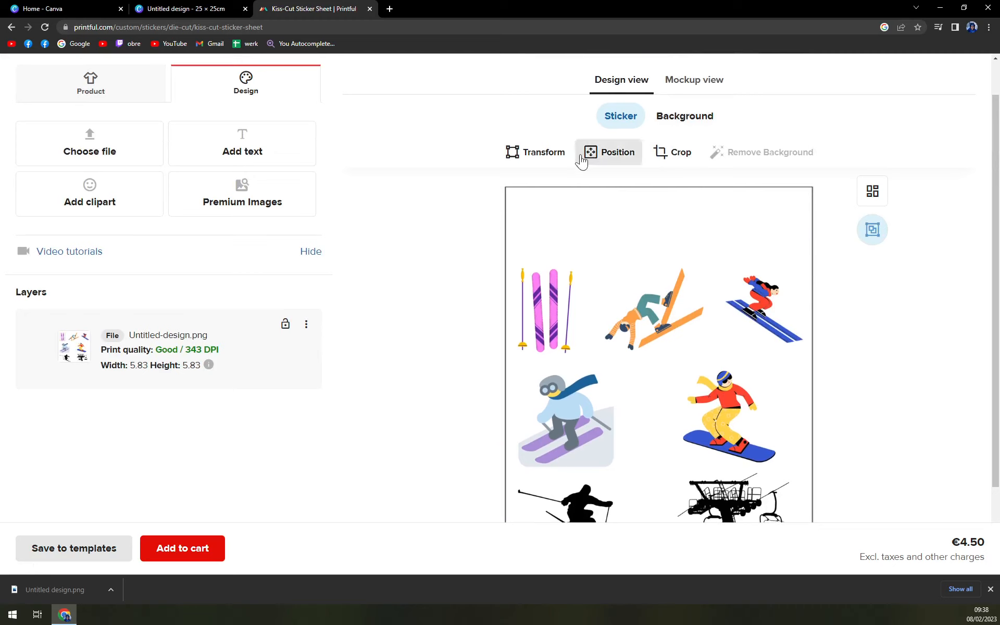
pyautogui.click(561, 158)
pyautogui.click(631, 157)
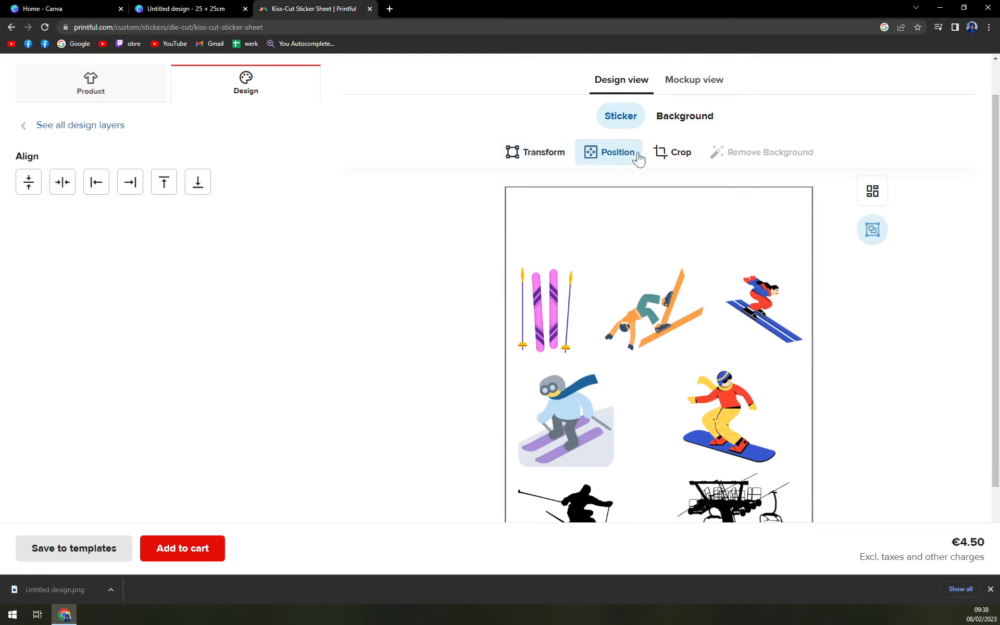
pyautogui.click(684, 159)
# Check the sticker sheet layout, add the sheet to the cart and continue to checkout.
pyautogui.scroll(-2, 476, 323)
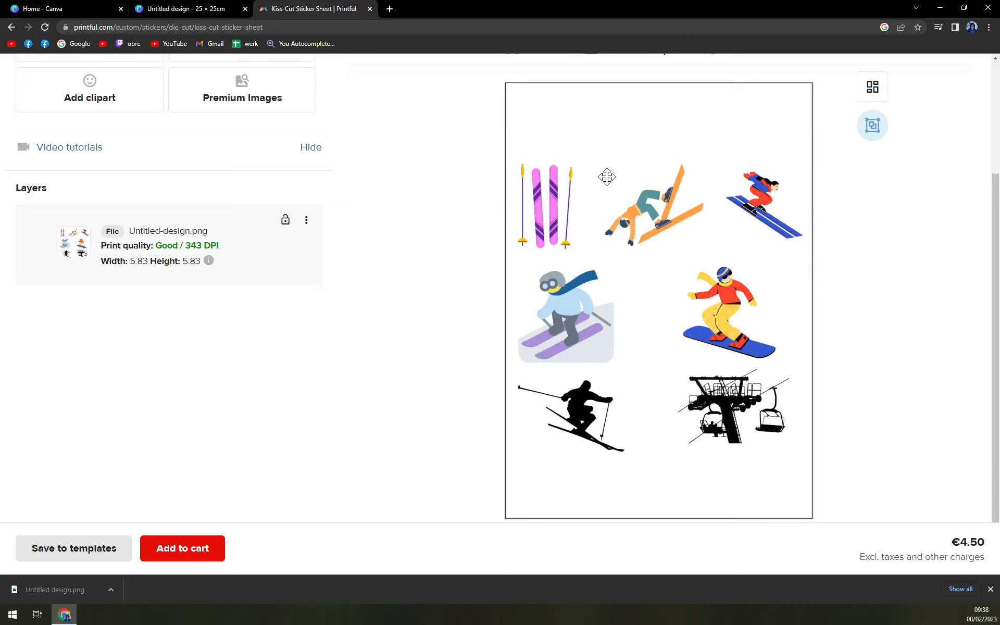
pyautogui.scroll(3, 578, 267)
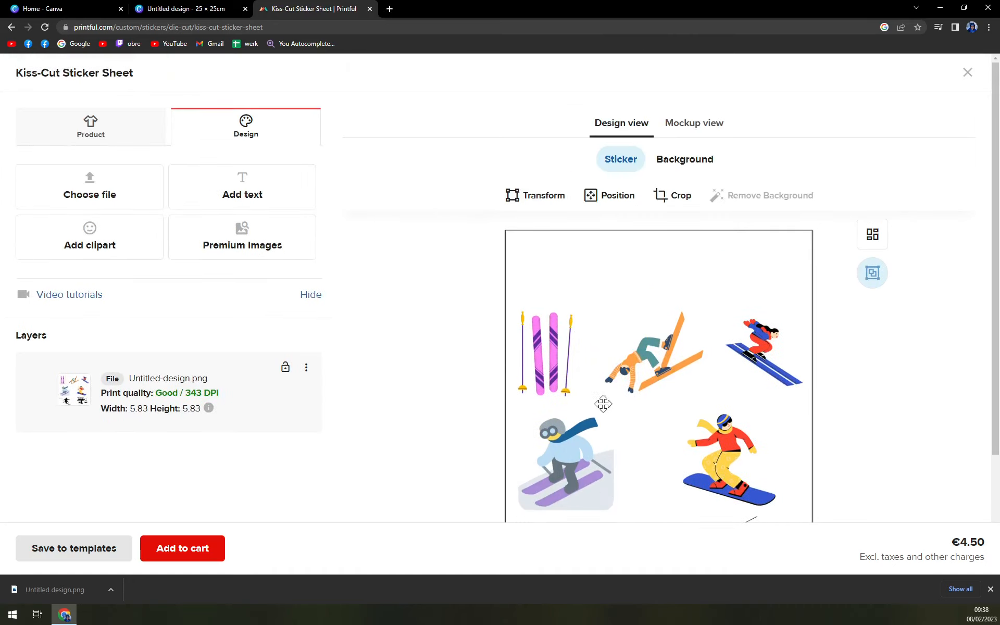
pyautogui.scroll(-3, 624, 323)
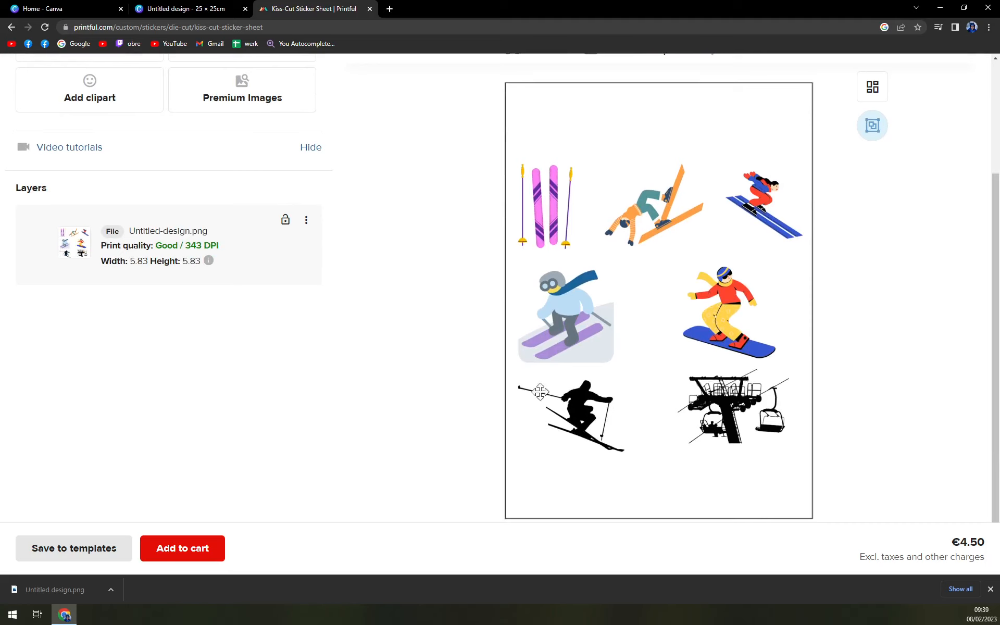
pyautogui.scroll(2, 511, 369)
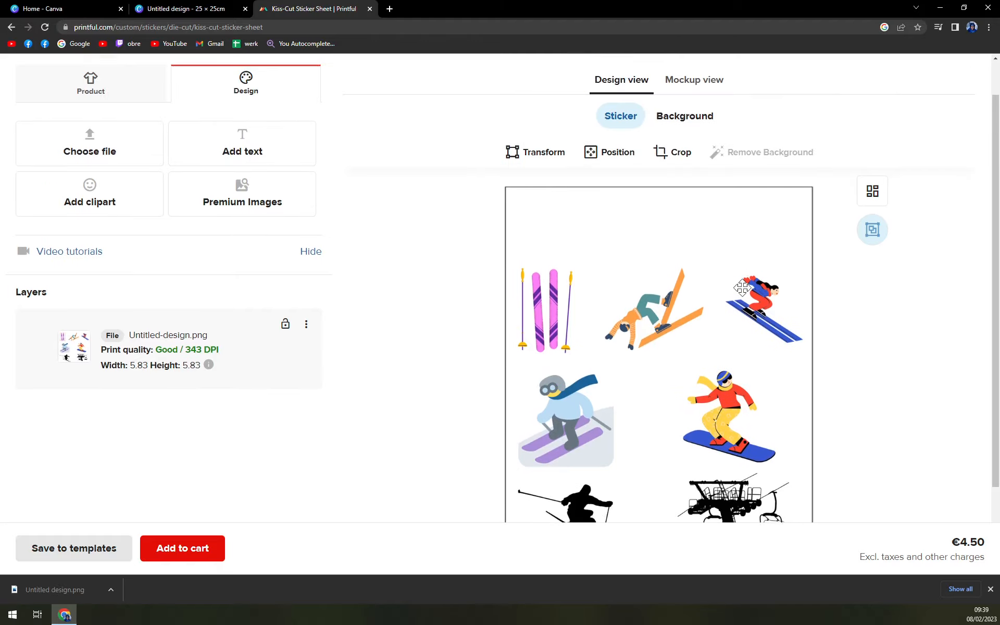
pyautogui.scroll(-2, 740, 286)
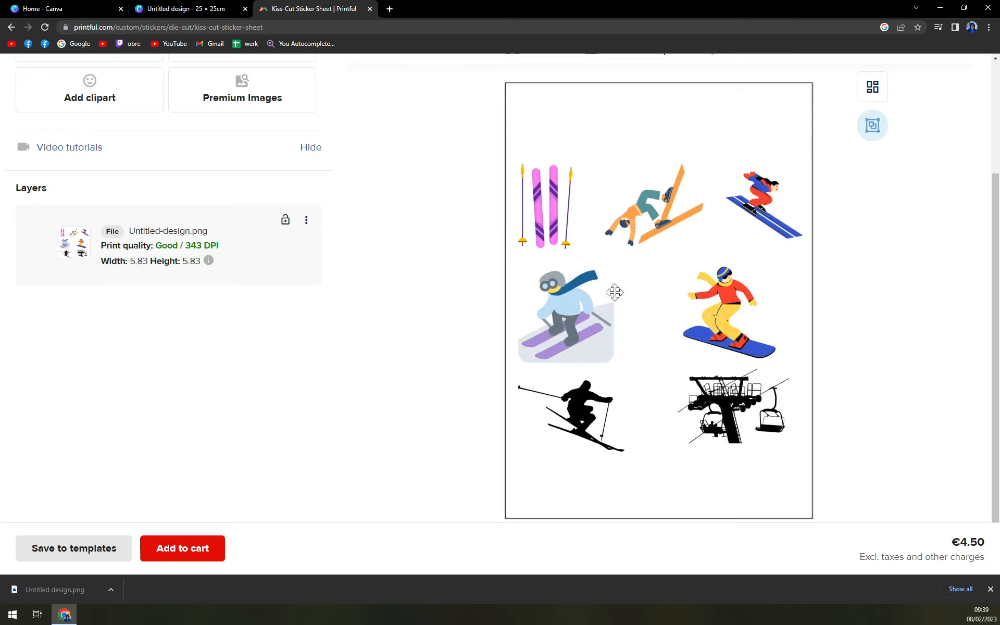
pyautogui.click(211, 566)
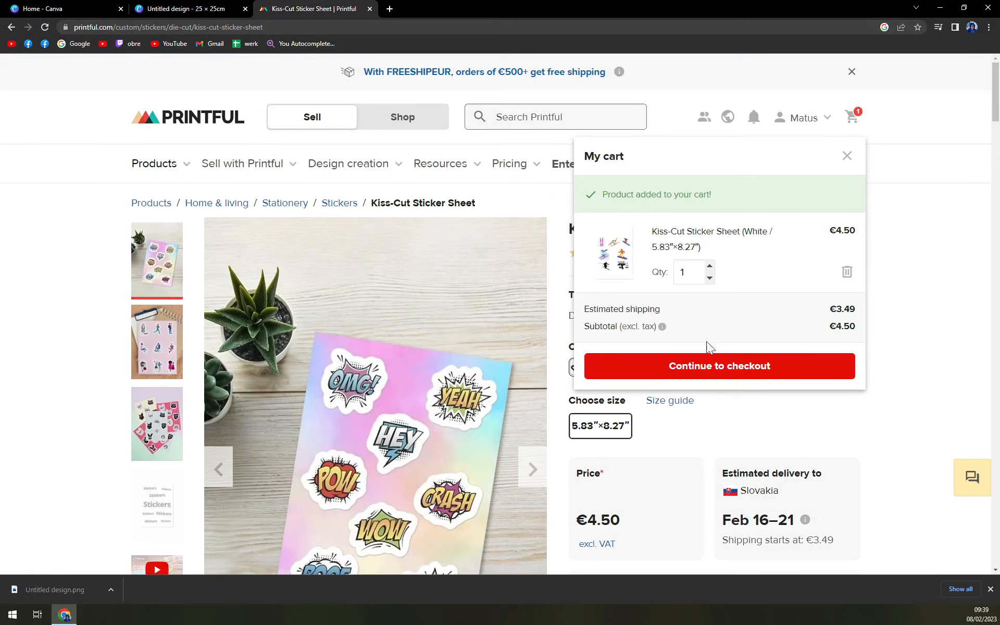
pyautogui.click(698, 376)
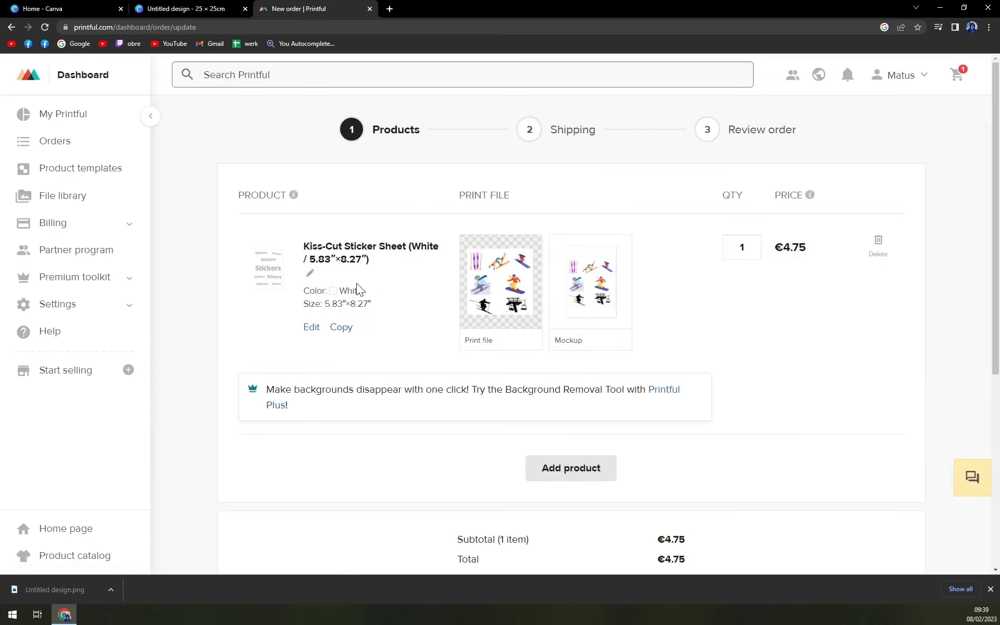
# View the enlarged mockup preview of the ordered Kiss-Cut Sticker Sheet and close it.
pyautogui.moveTo(512, 293)
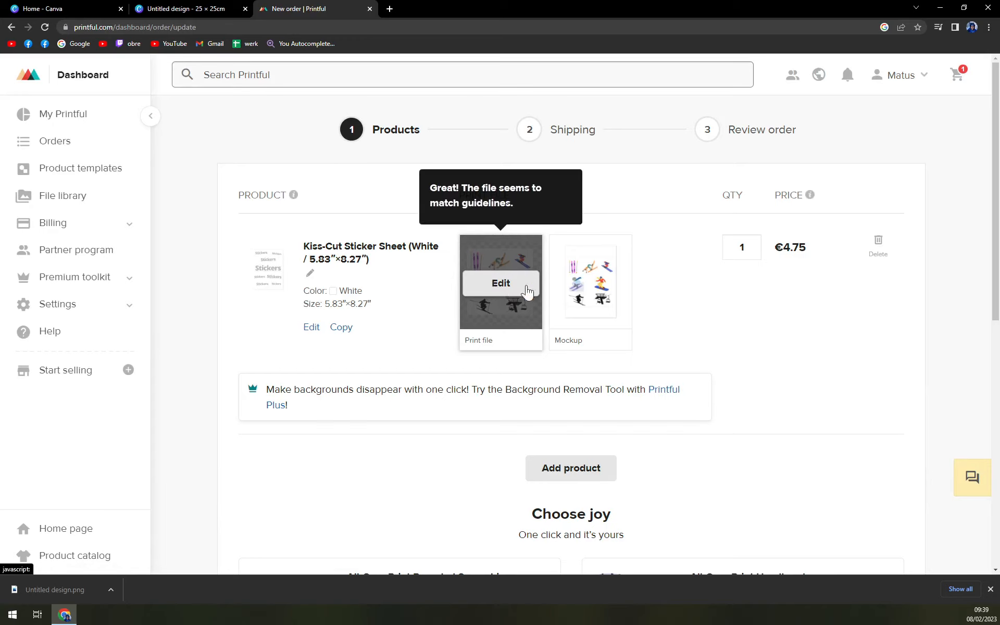
pyautogui.click(598, 292)
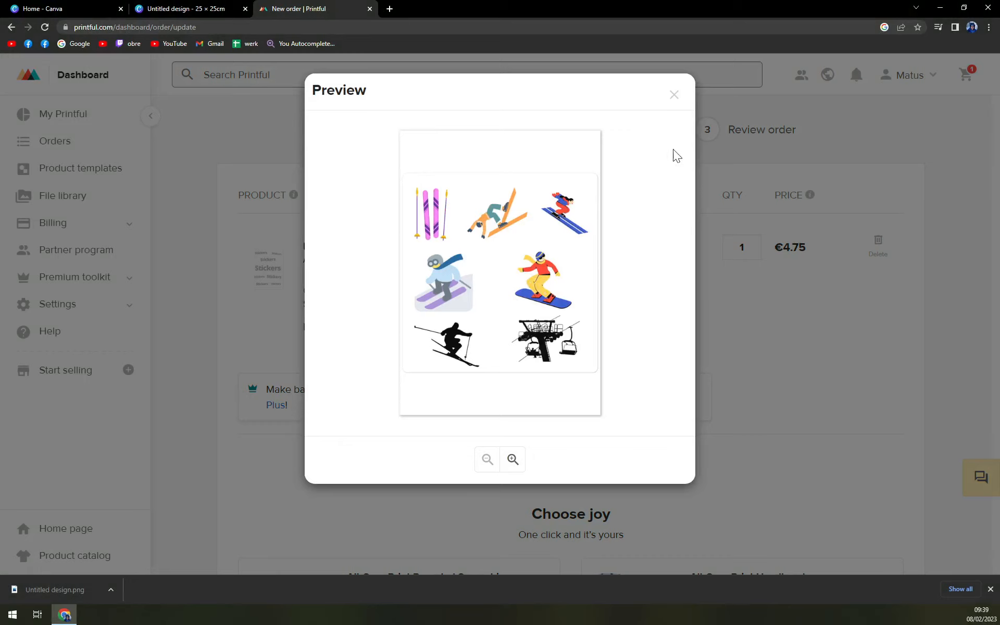
pyautogui.click(698, 104)
pyautogui.scroll(-3, 735, 224)
pyautogui.scroll(3, 699, 253)
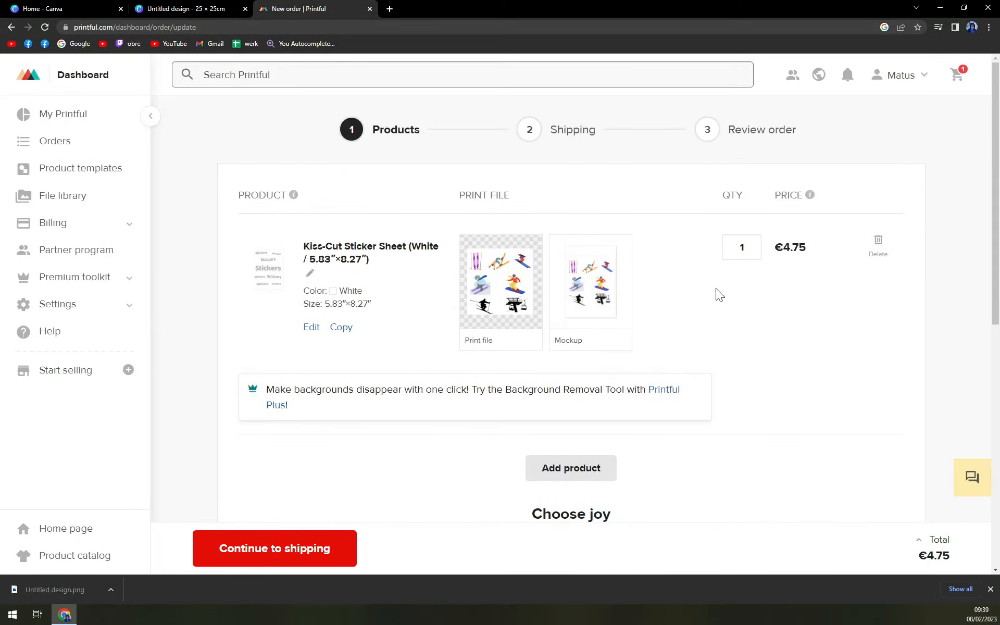
# Review the order's products and total, and continue to the shipping stage.
pyautogui.scroll(-1, 702, 333)
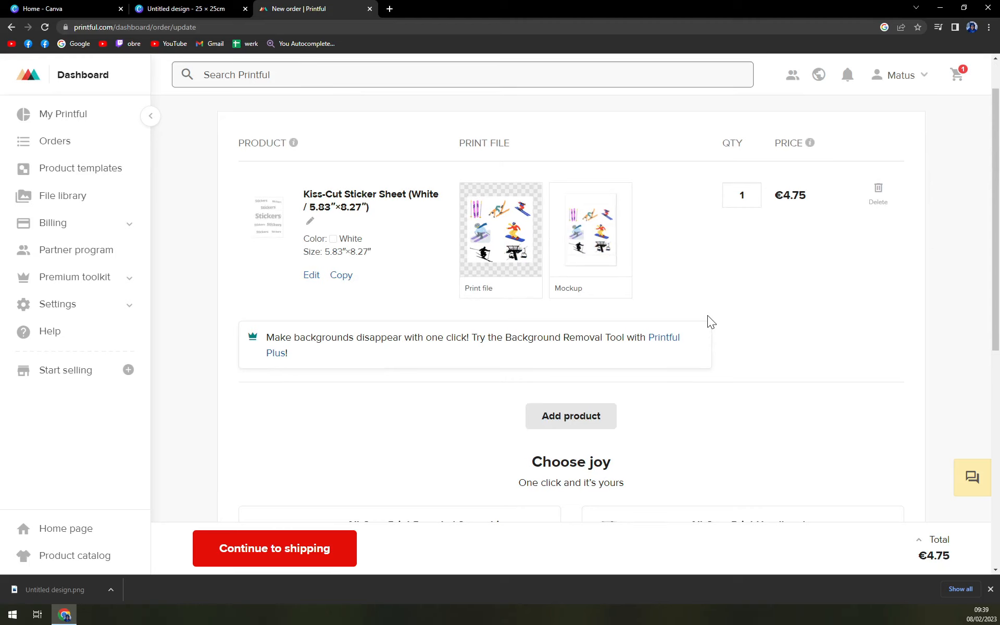
pyautogui.scroll(-5, 706, 319)
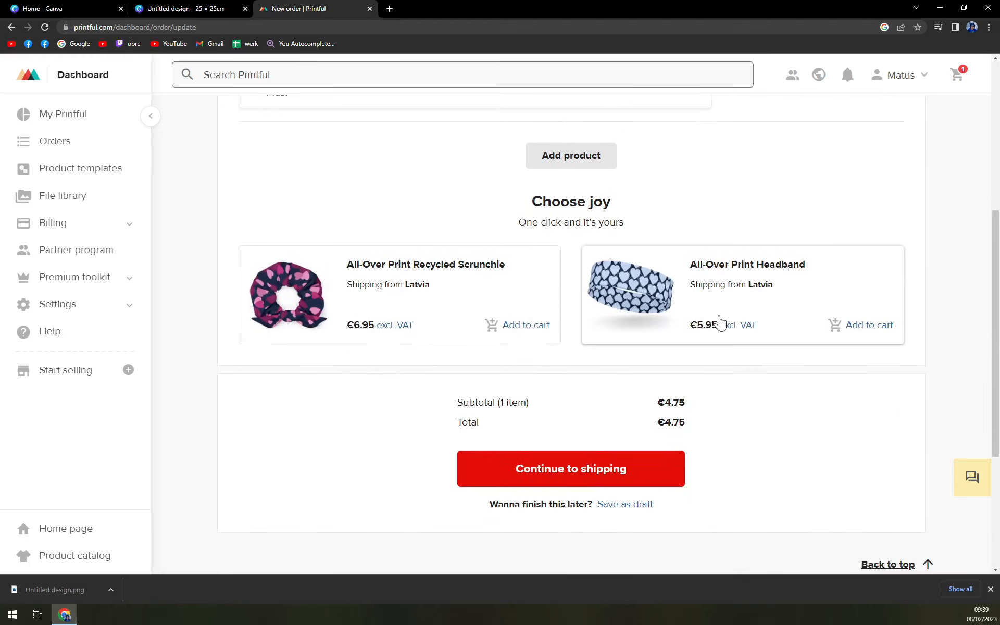
pyautogui.scroll(-8, 732, 349)
pyautogui.click(592, 376)
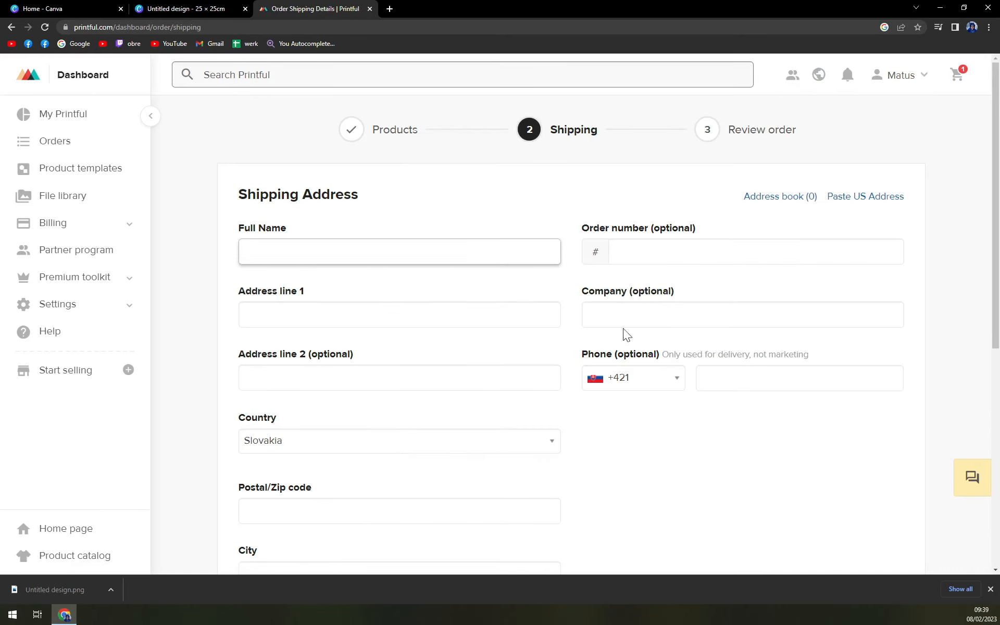
# Review the shipping address fields and try to calculate shipping with the form left blank.
pyautogui.scroll(-3, 654, 454)
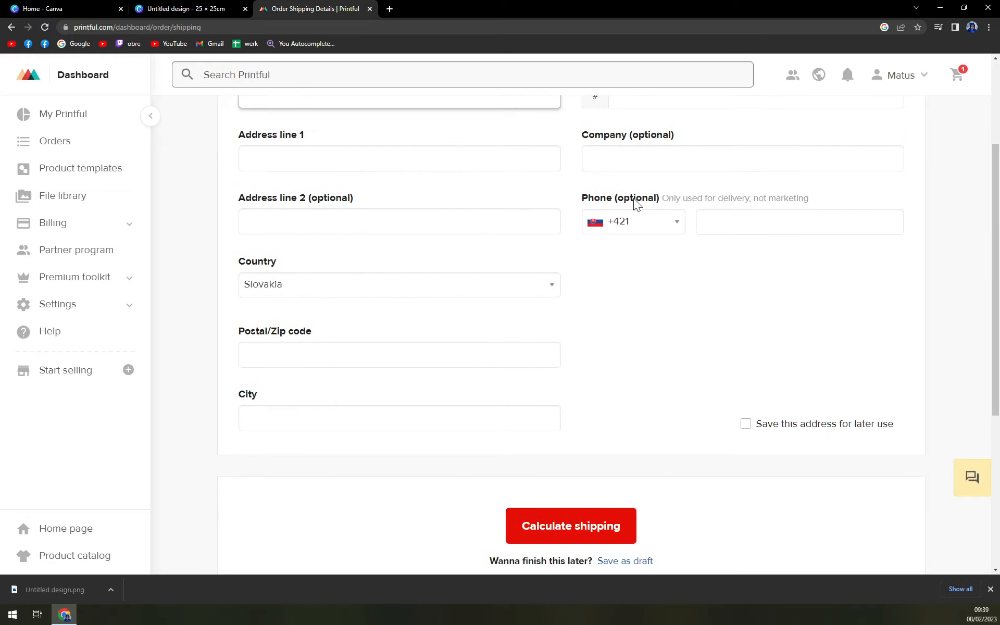
pyautogui.scroll(-3, 638, 203)
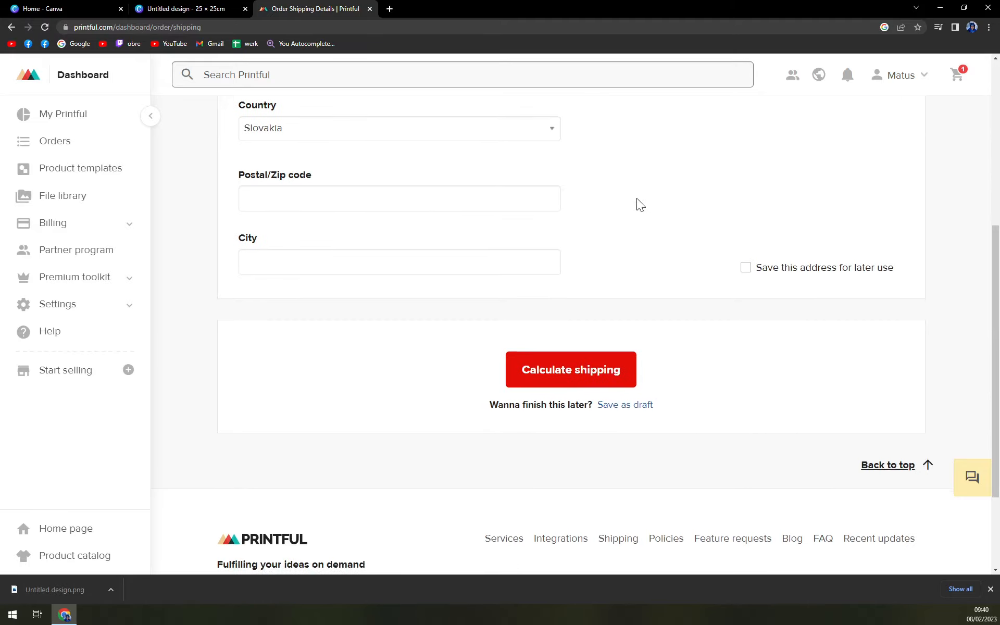
pyautogui.click(603, 384)
pyautogui.scroll(1, 604, 385)
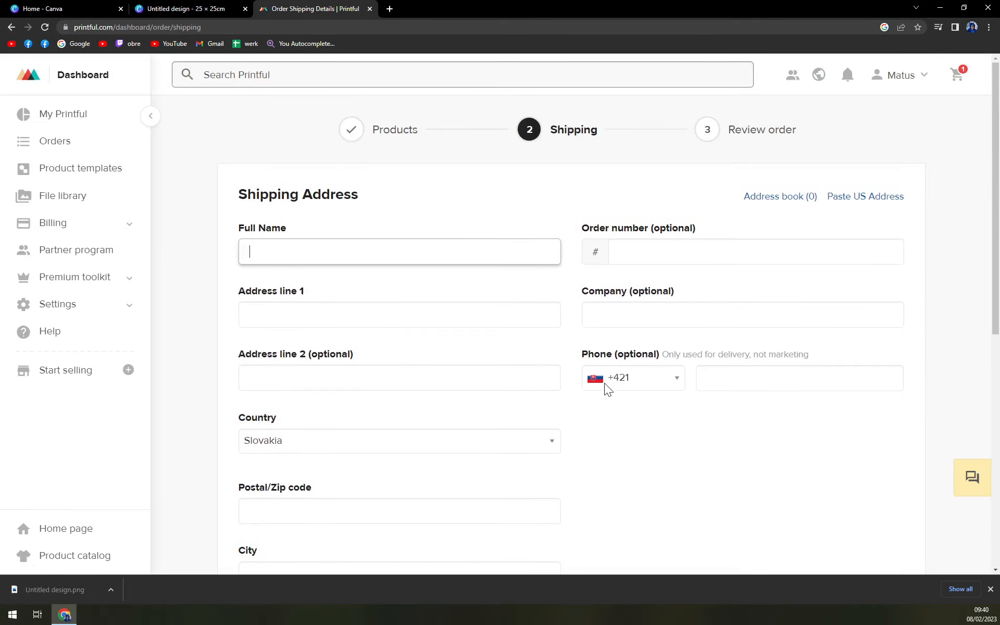